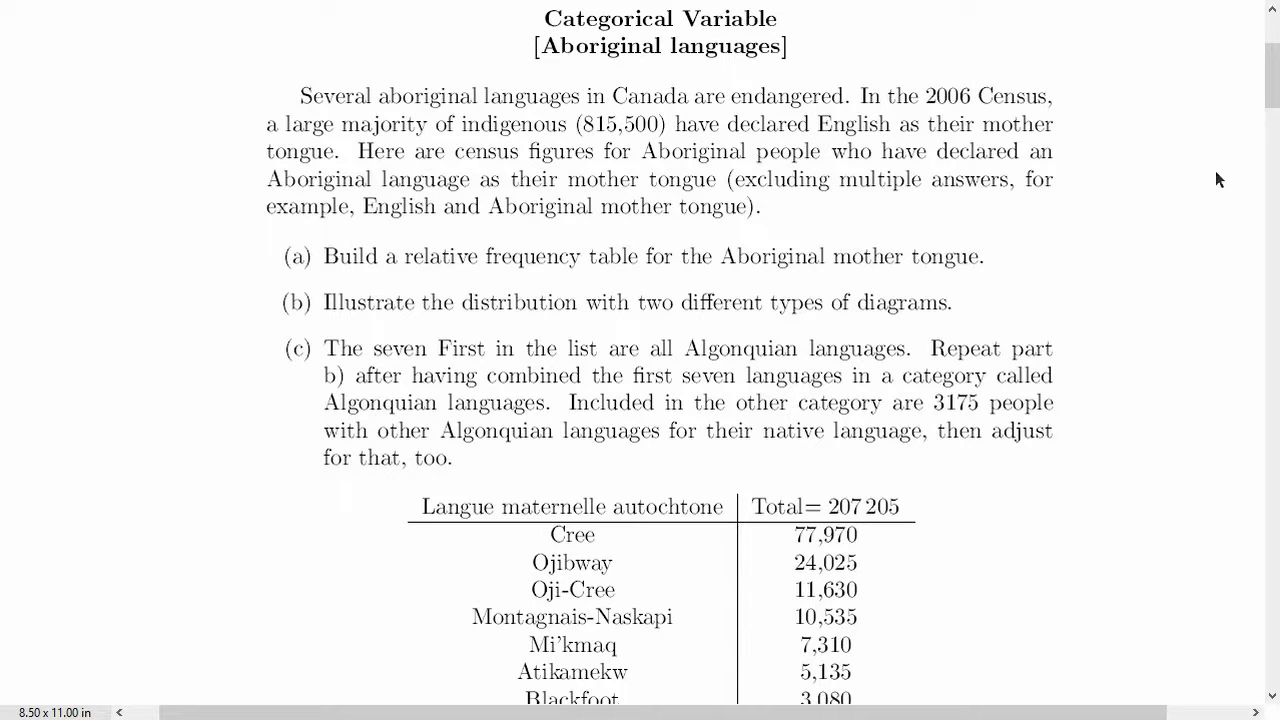
Review the Aboriginal languages exercise, its frequency table and the bar and pie charts in the solution.
scroll(880, 380, down, 3)
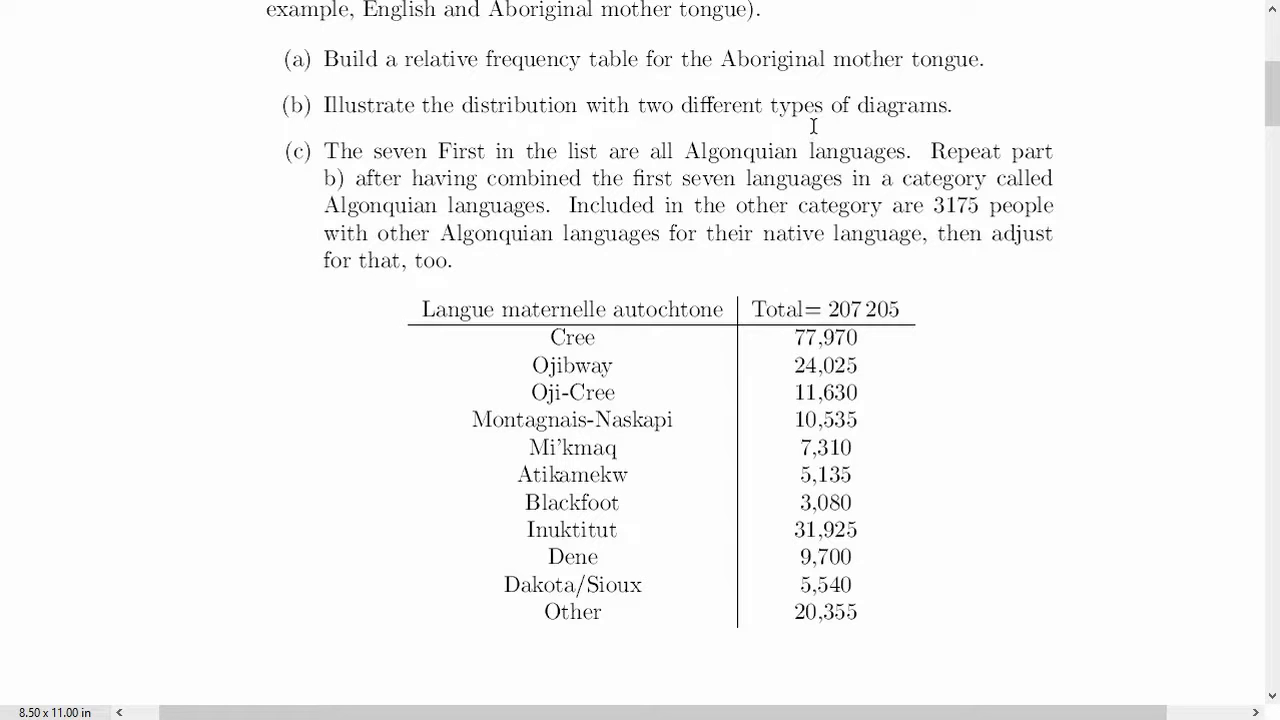
drag(1273, 92, 1273, 288)
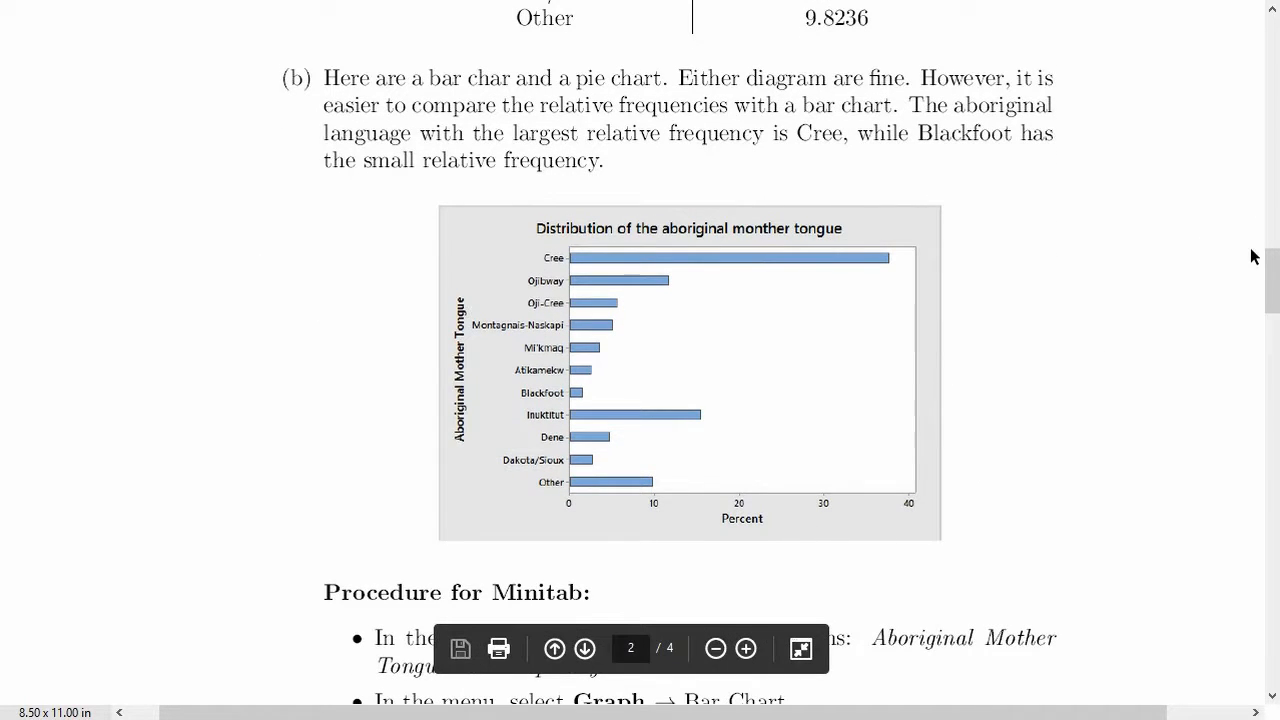
drag(1270, 287, 1266, 406)
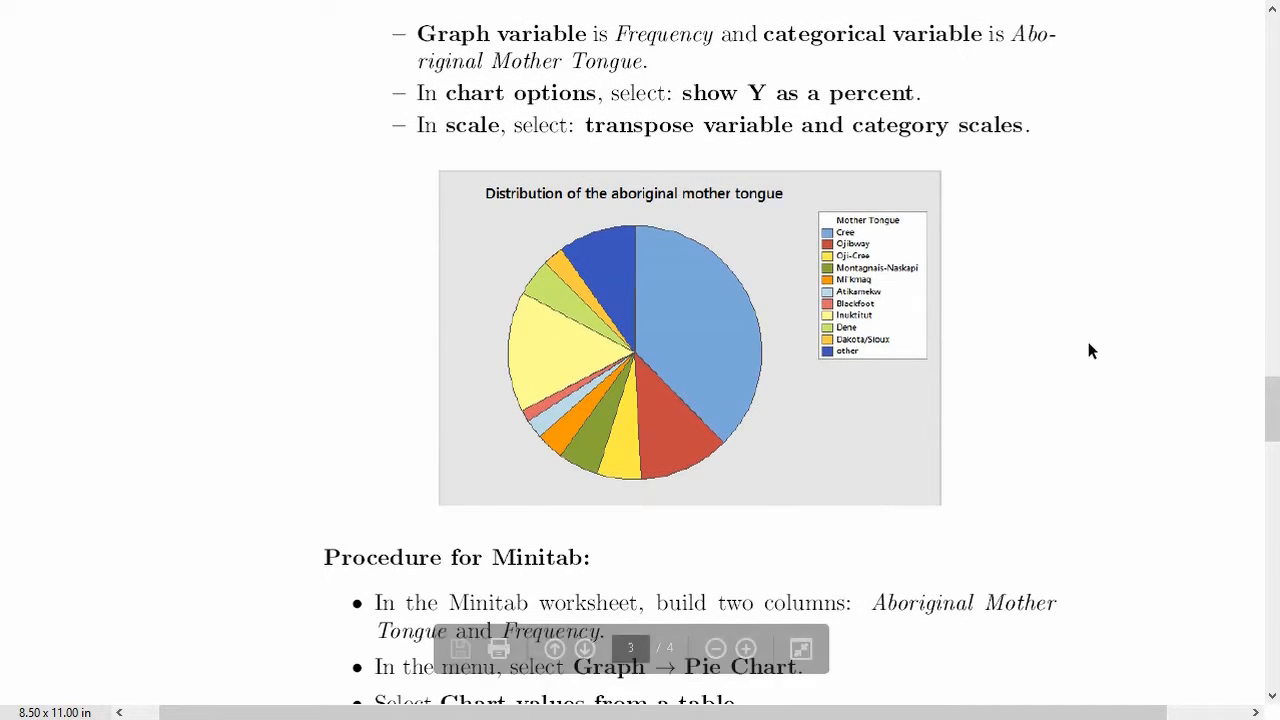
drag(1272, 408, 1272, 280)
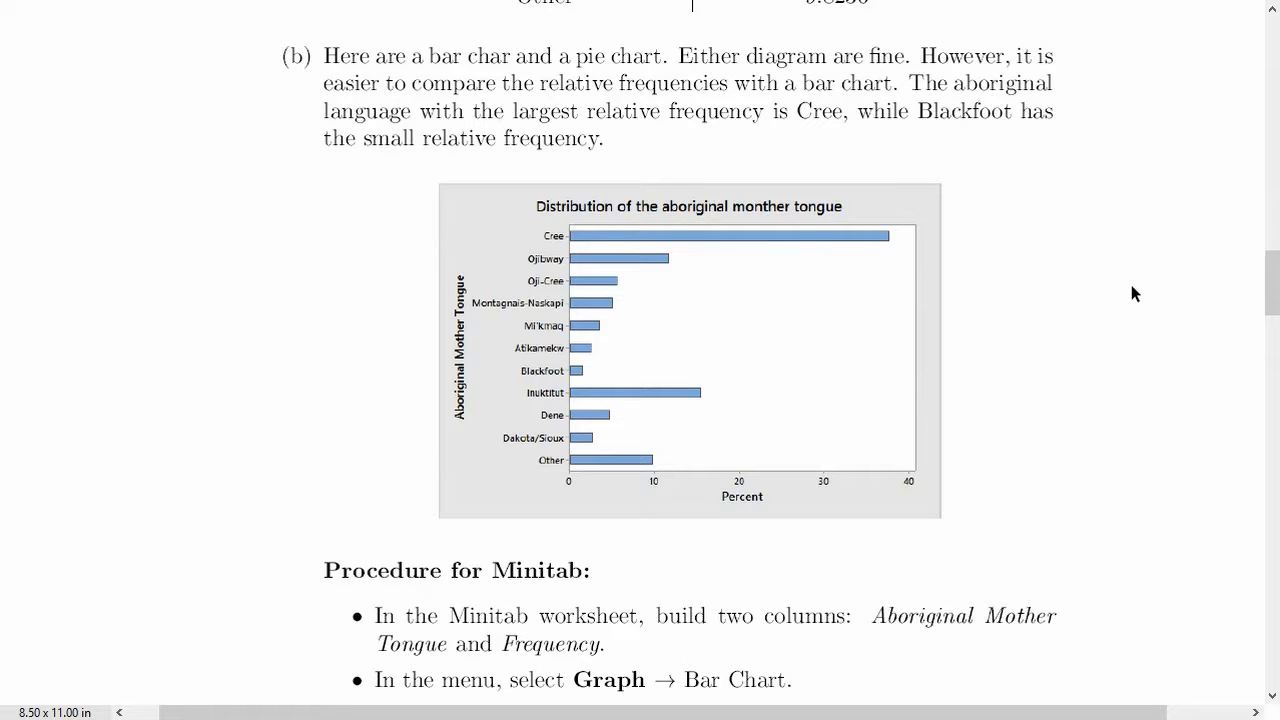
drag(1270, 298, 1272, 113)
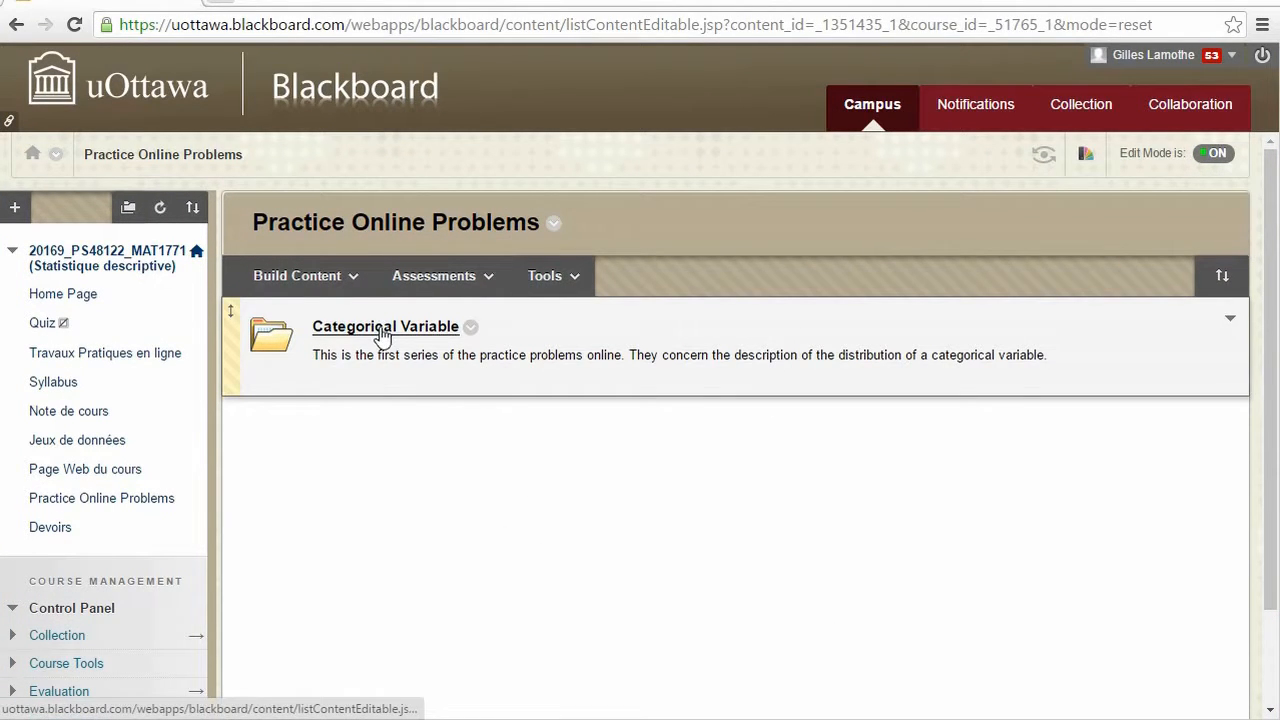
Switch to Blackboard, open the Categorical Variable folder and save the linked MotherTongue.txt data set to the Desktop.
click(430, 330)
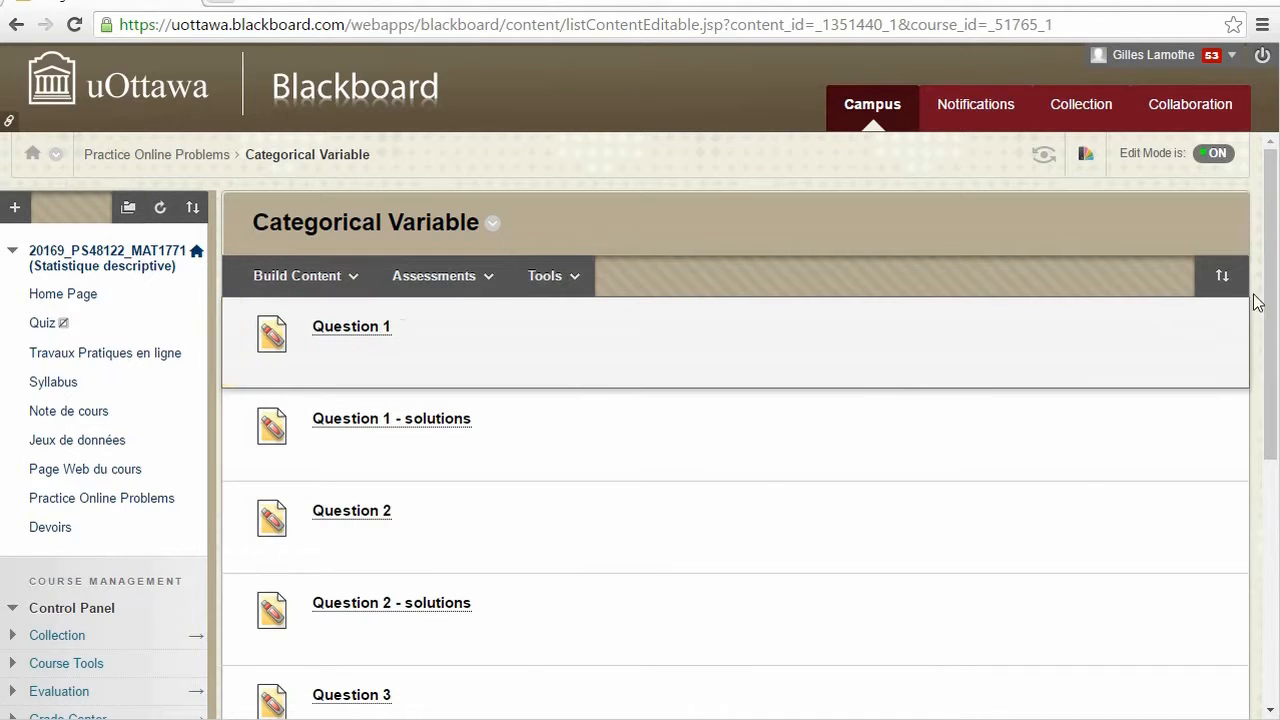
drag(1272, 290, 1270, 513)
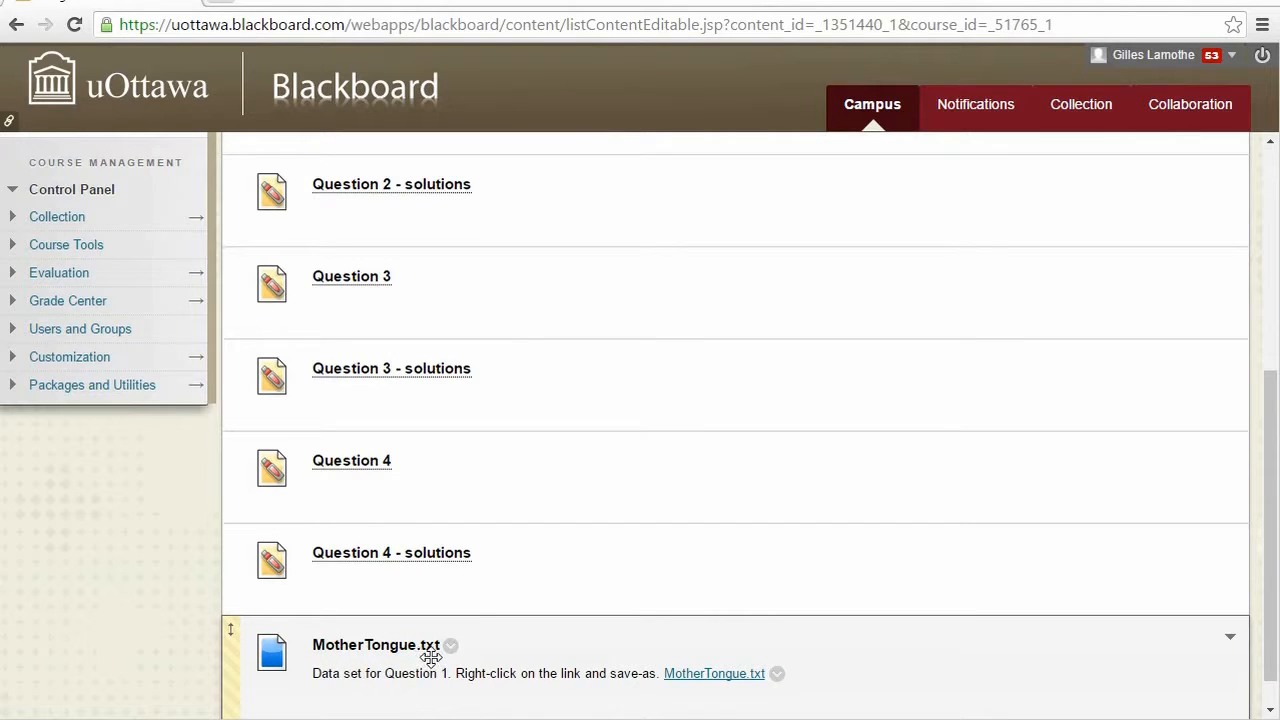
right_click(701, 674)
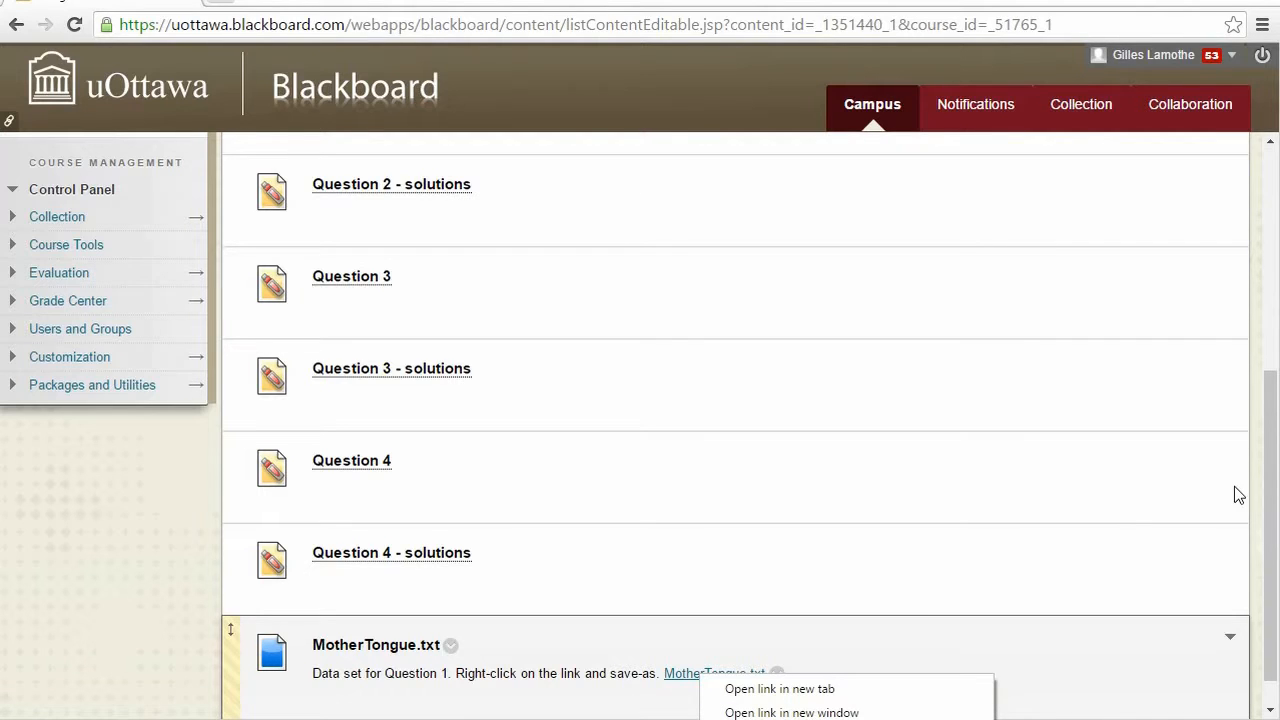
click(1270, 505)
scroll(1270, 505, down, 1)
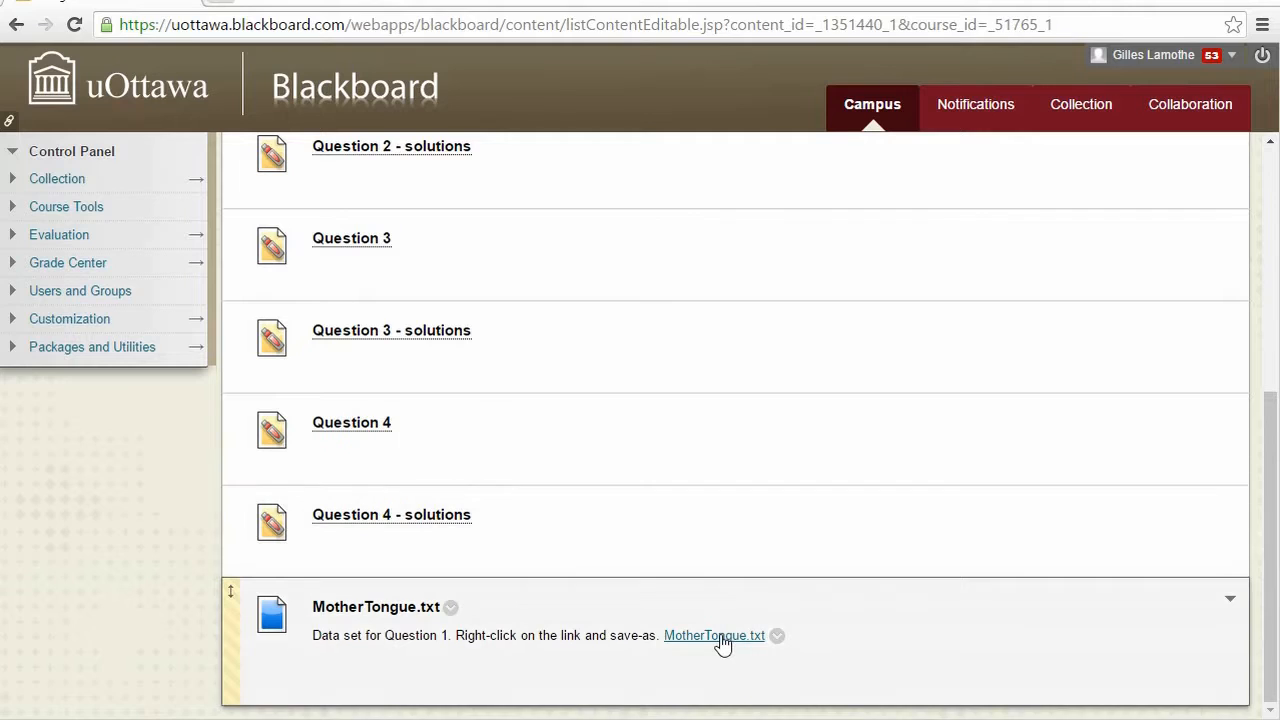
right_click(722, 641)
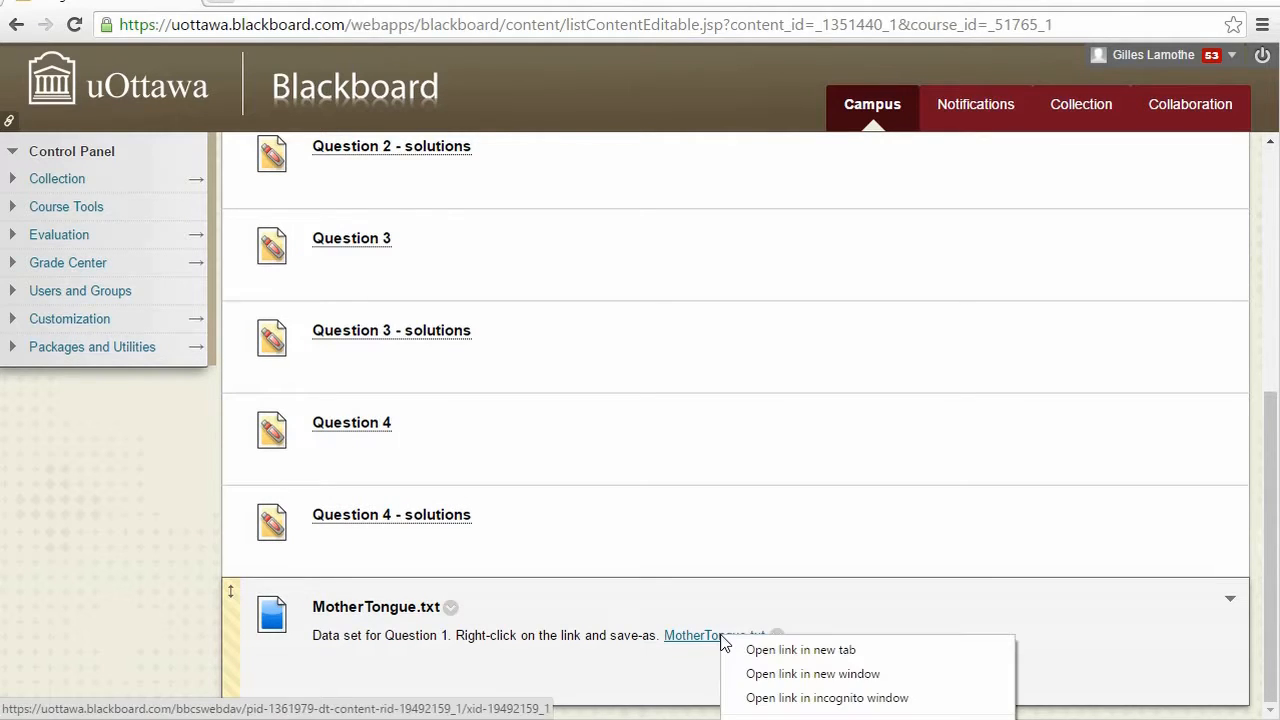
click(780, 719)
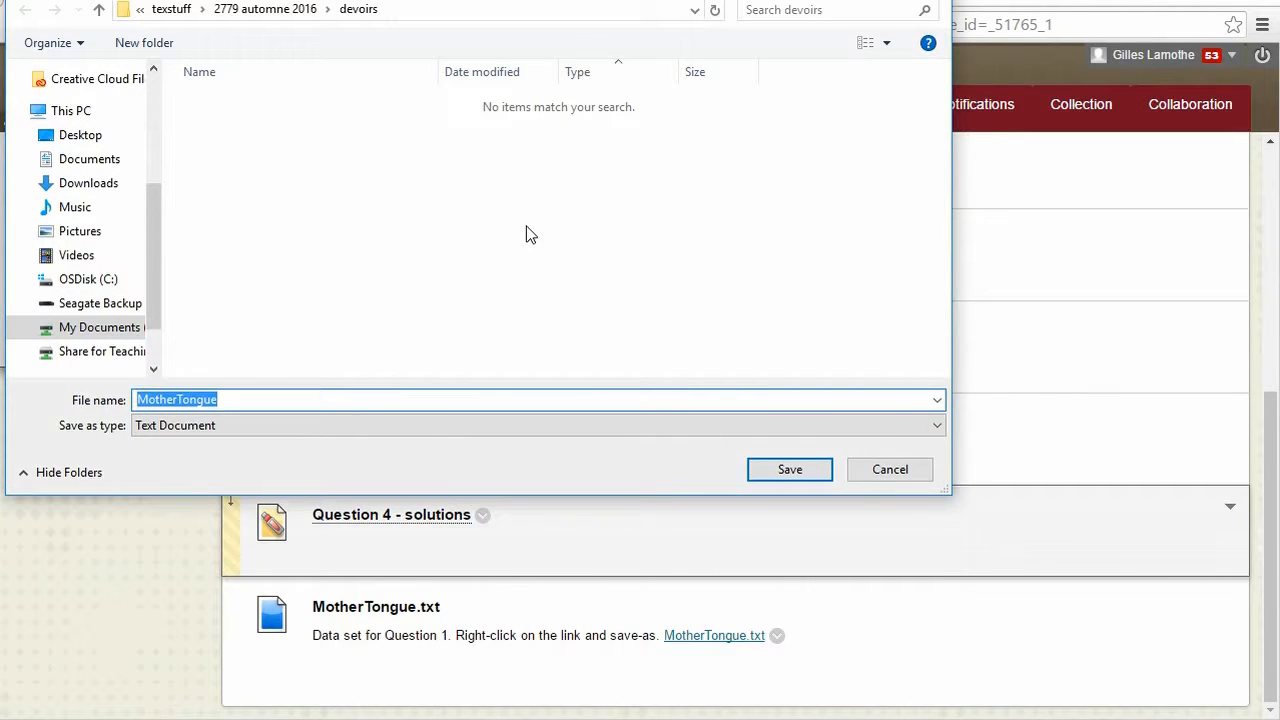
click(88, 138)
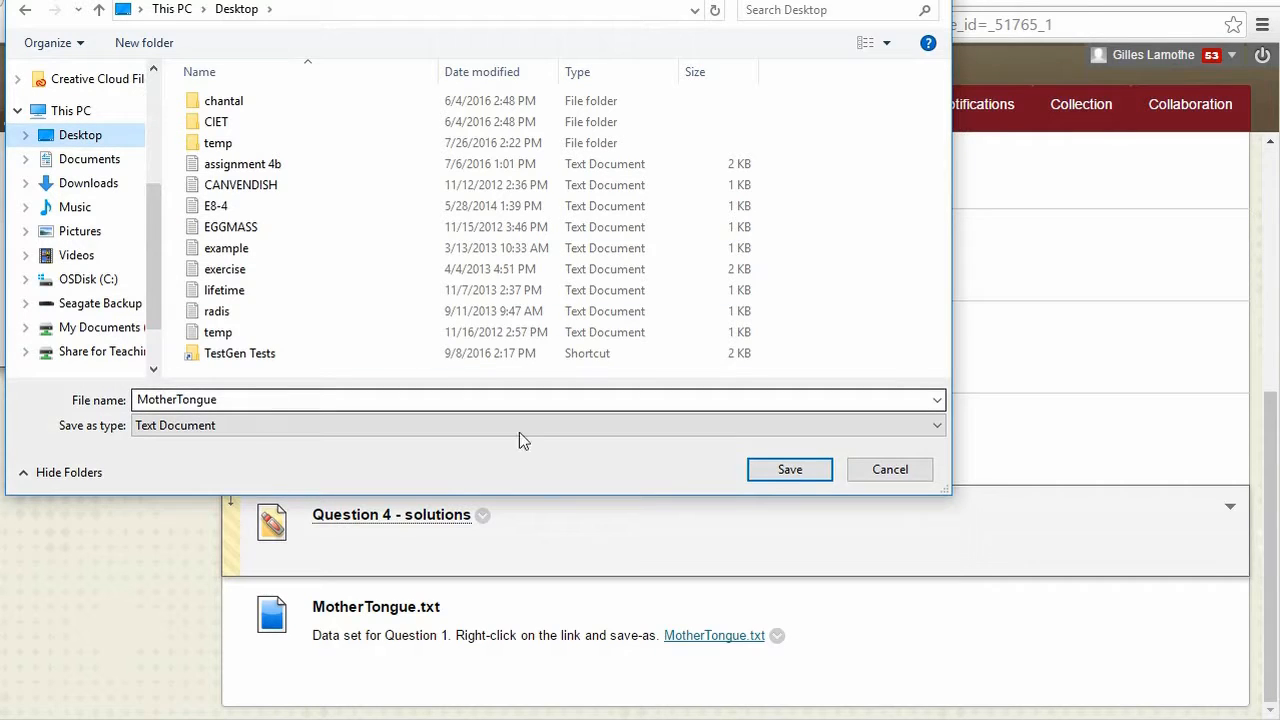
click(771, 477)
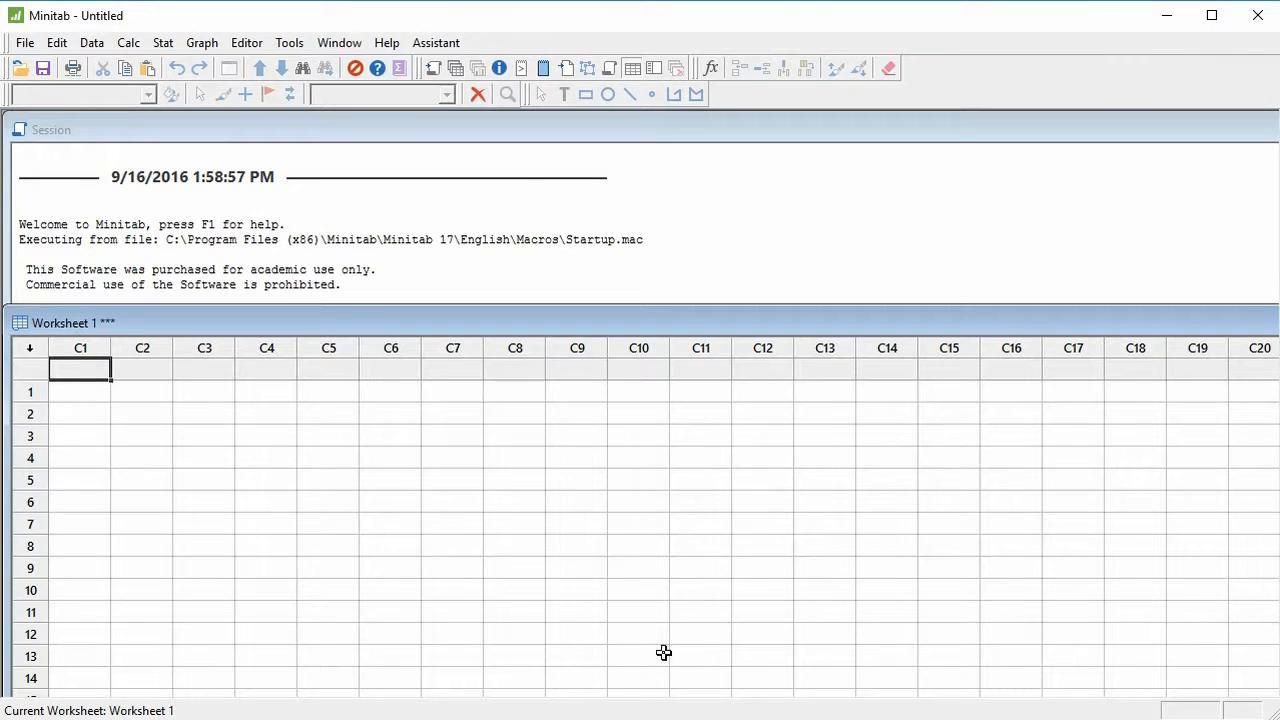
Switch to Minitab and begin opening a file, showing All file types in the Desktop folder.
click(25, 43)
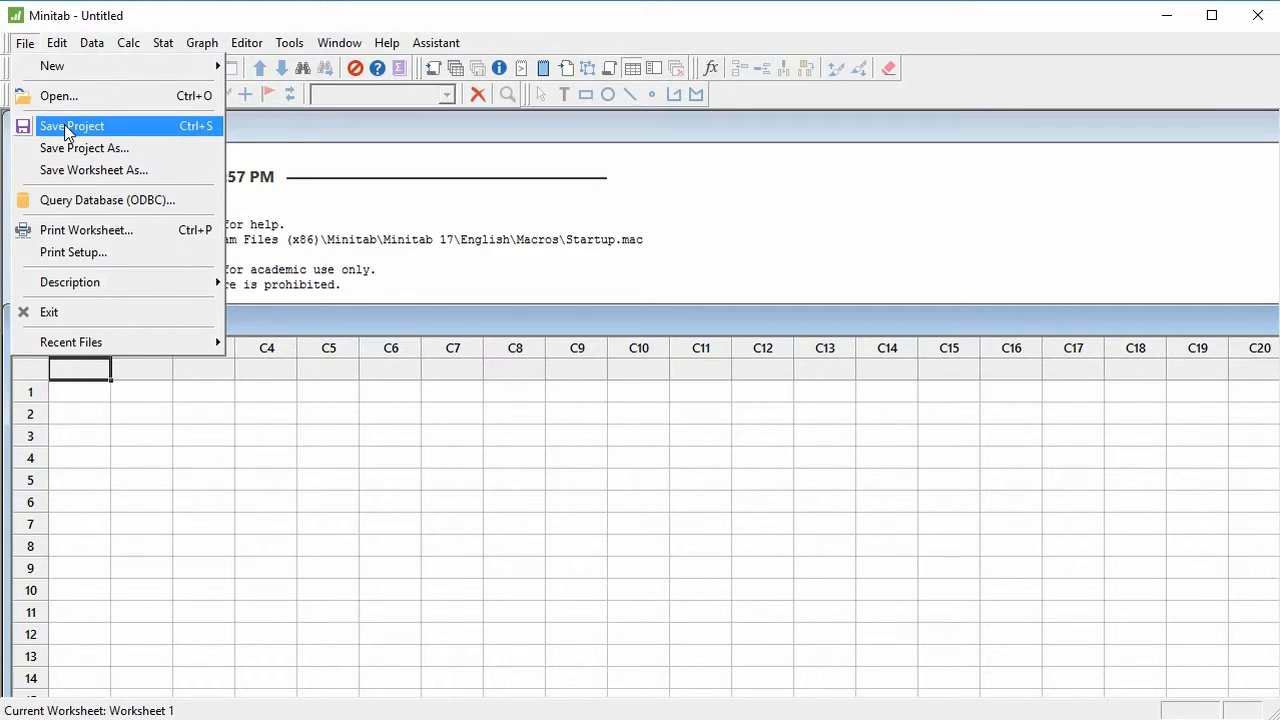
click(82, 95)
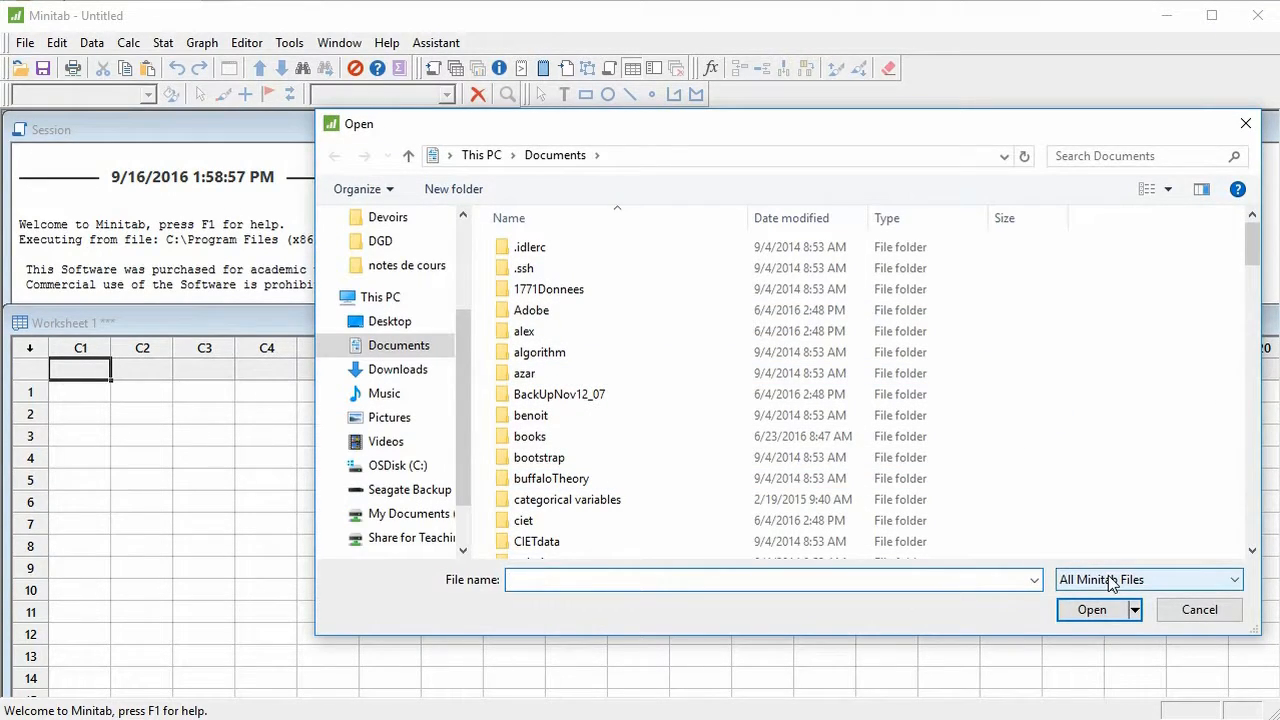
drag(991, 129, 879, 19)
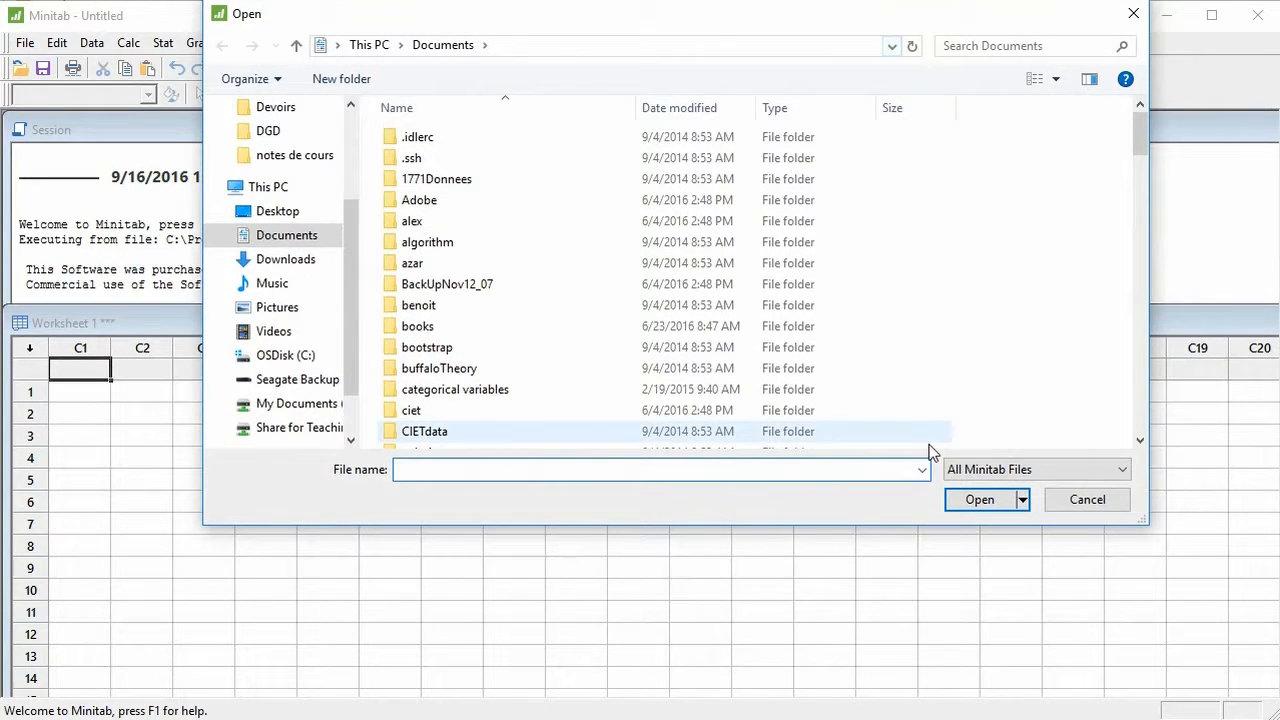
click(976, 479)
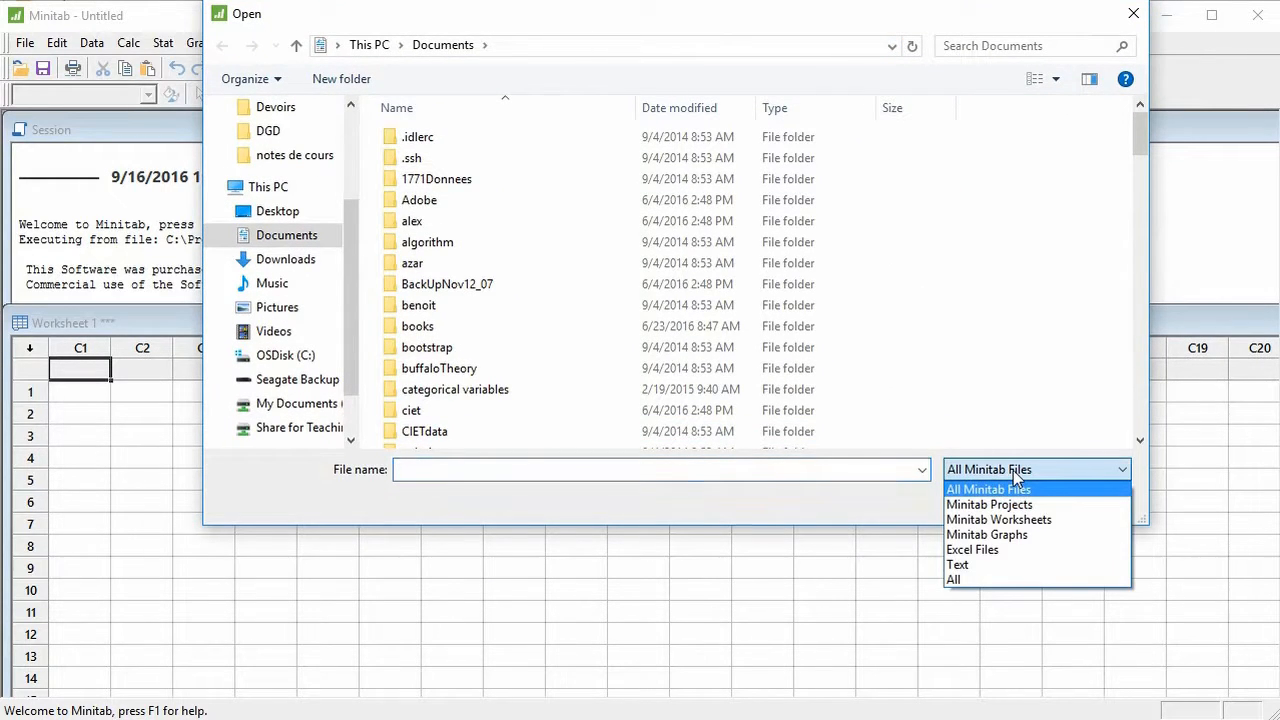
click(1002, 579)
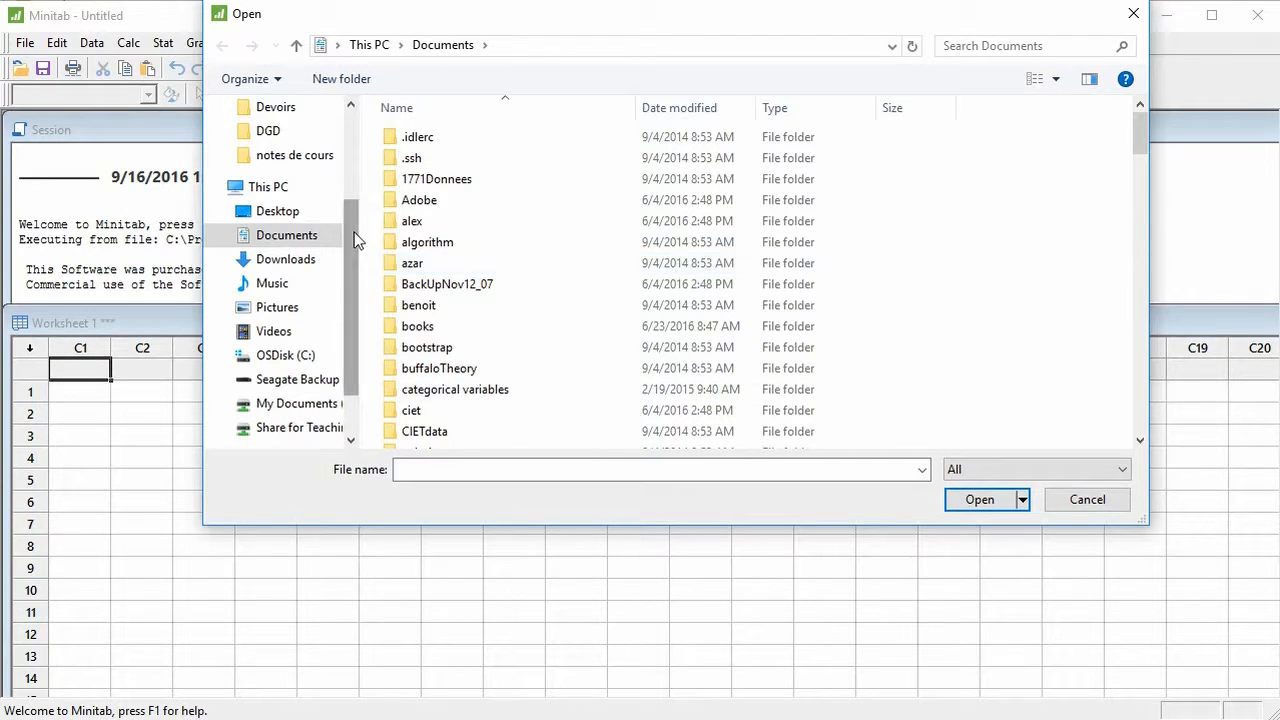
scroll(354, 232, up, 3)
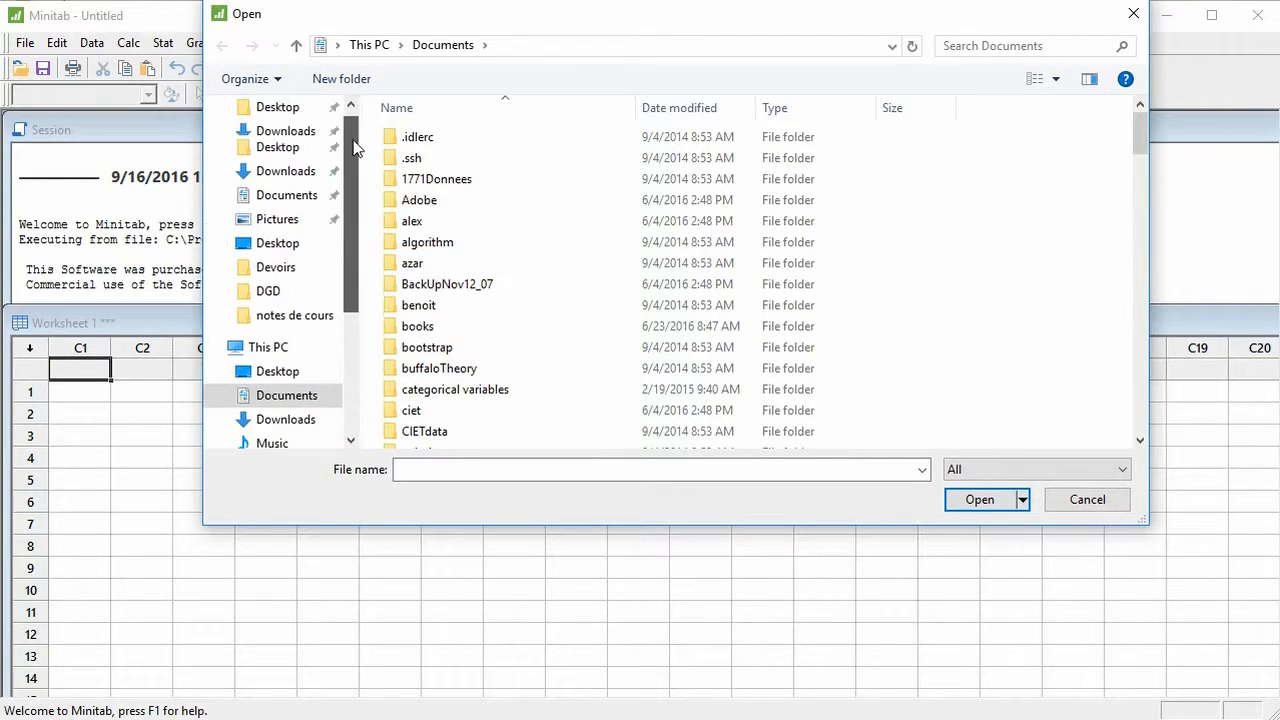
click(283, 246)
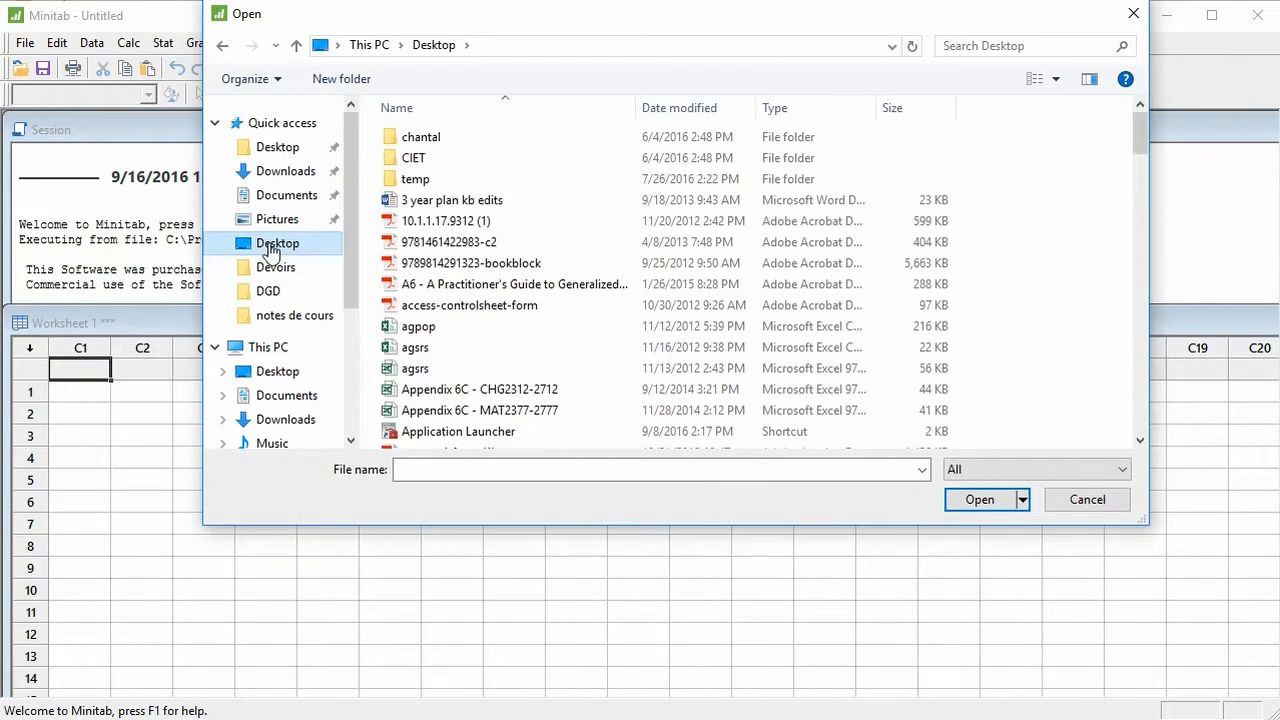
Open the MotherTongue text file with the proposed import settings and add its content to the current project.
drag(1142, 140, 1139, 329)
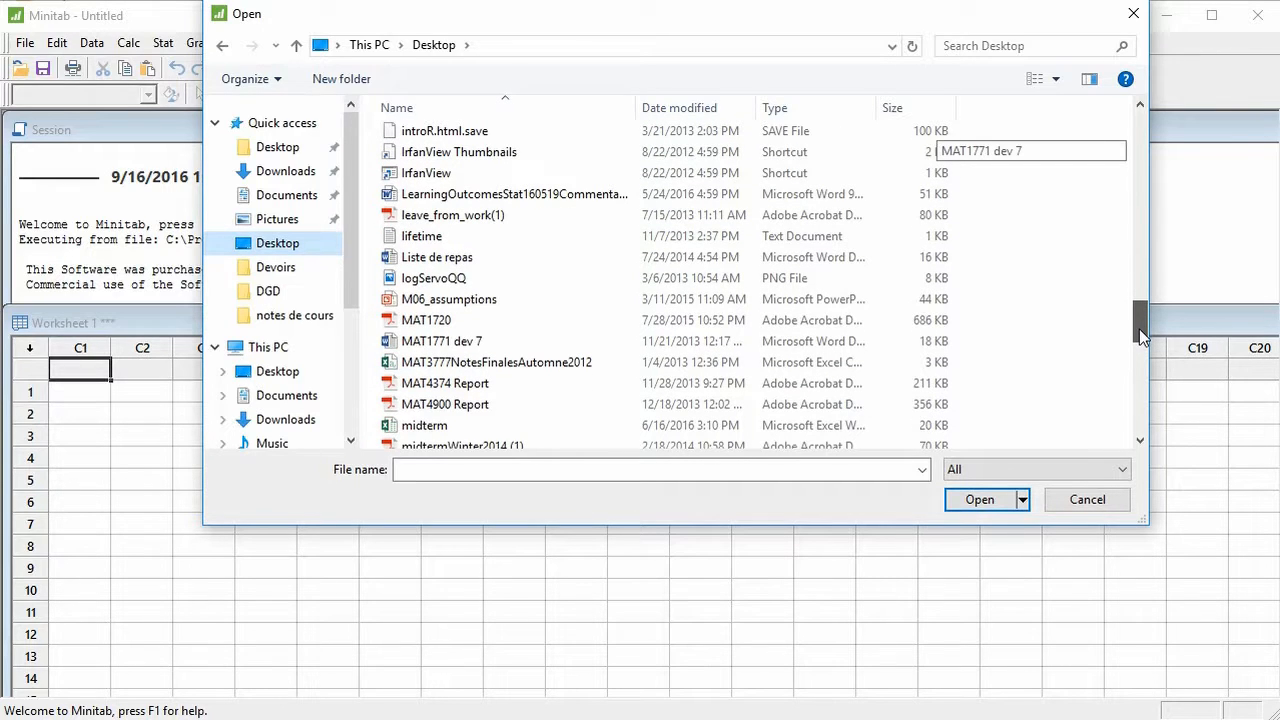
drag(1139, 329, 1139, 346)
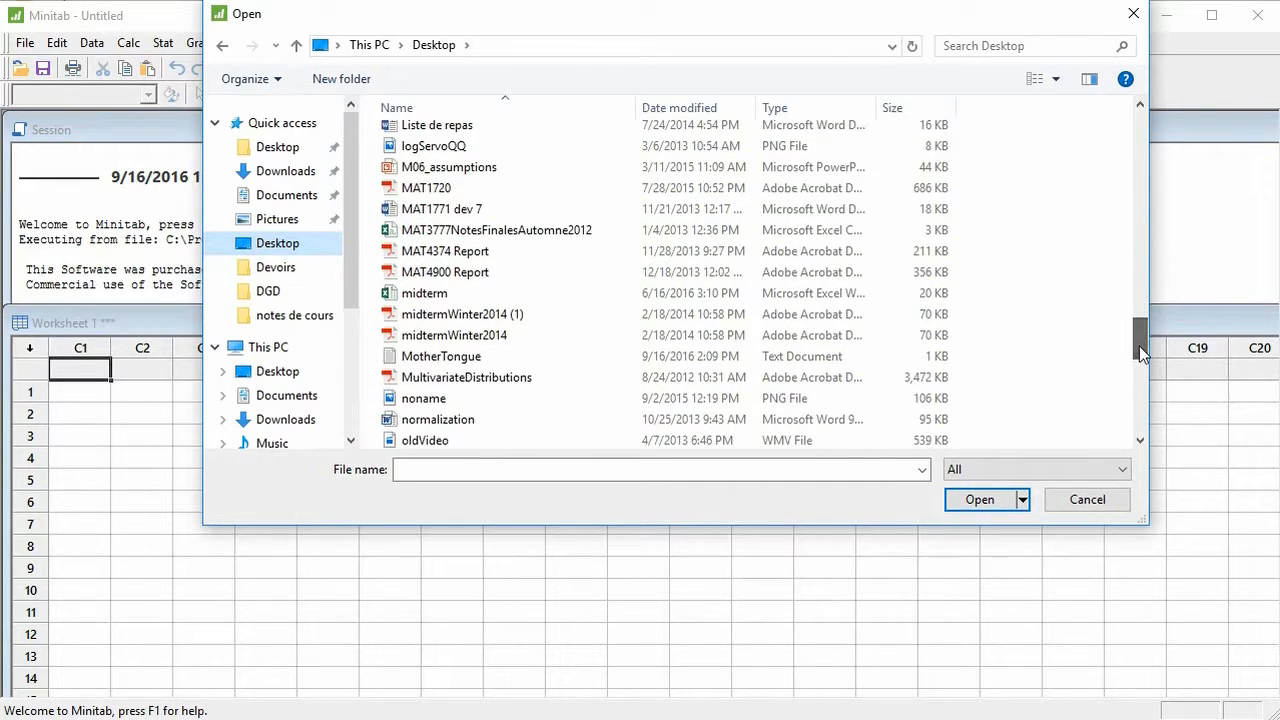
click(487, 356)
click(970, 503)
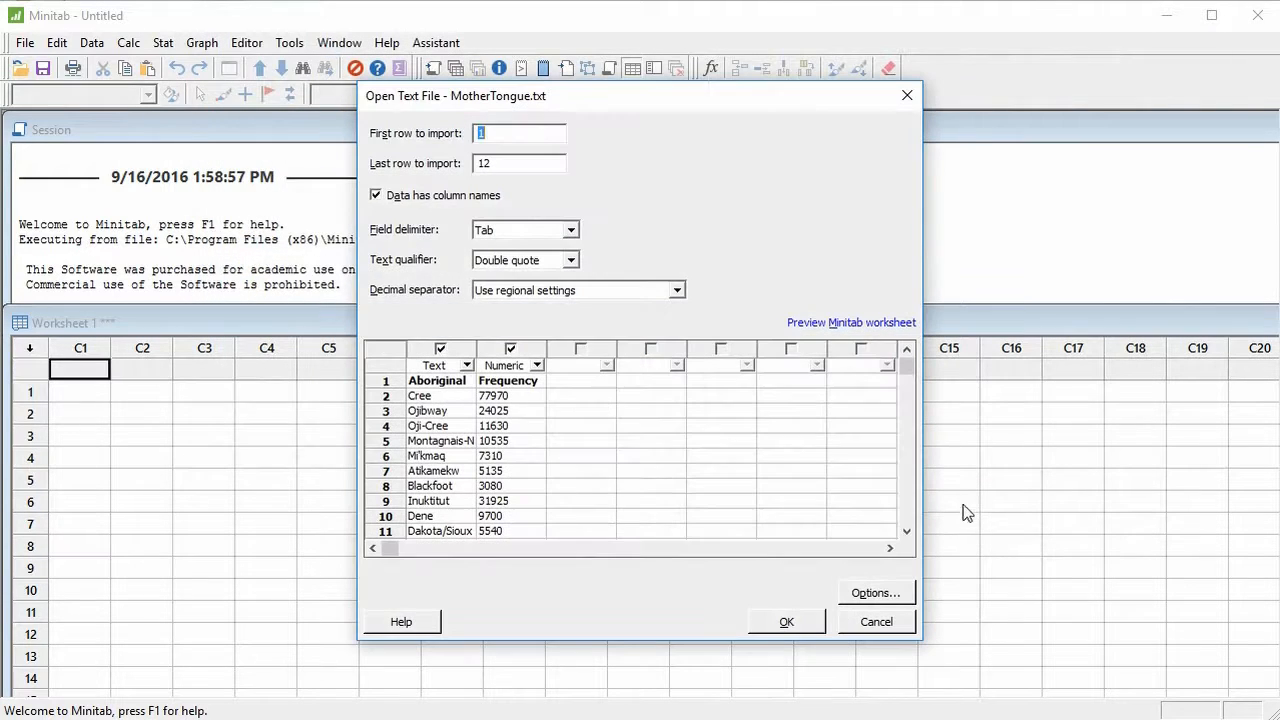
click(821, 617)
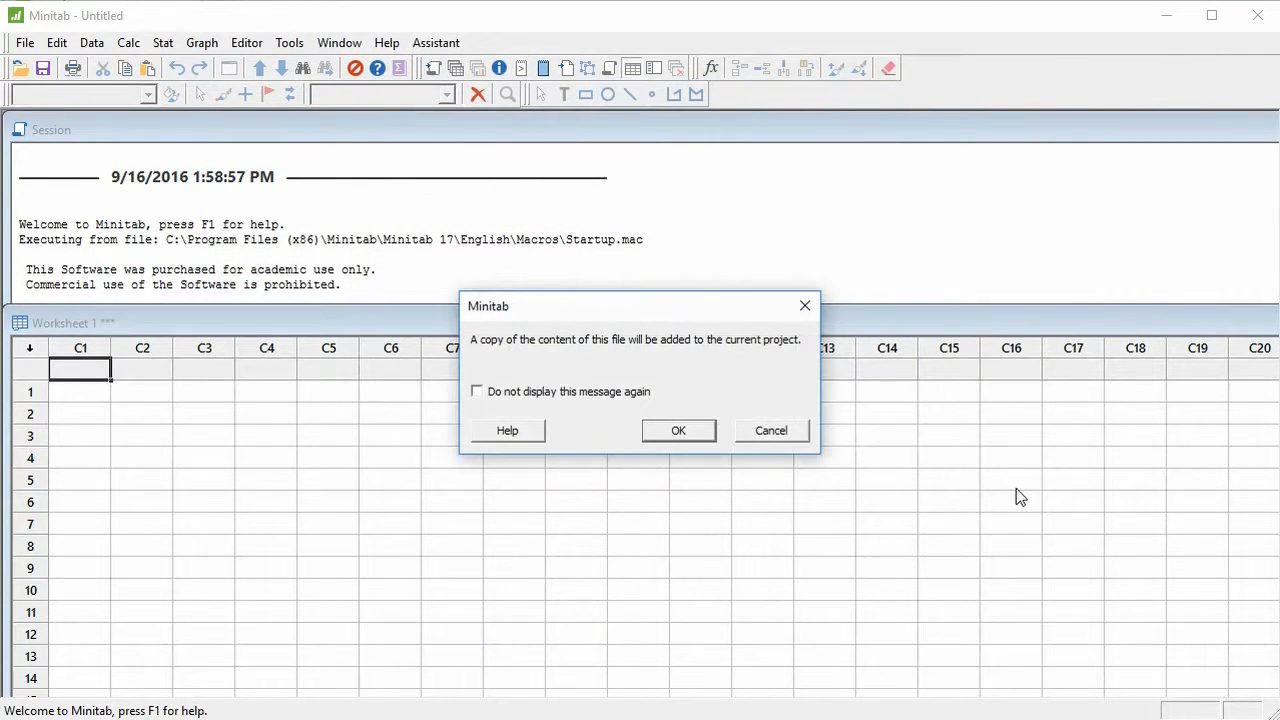
click(679, 431)
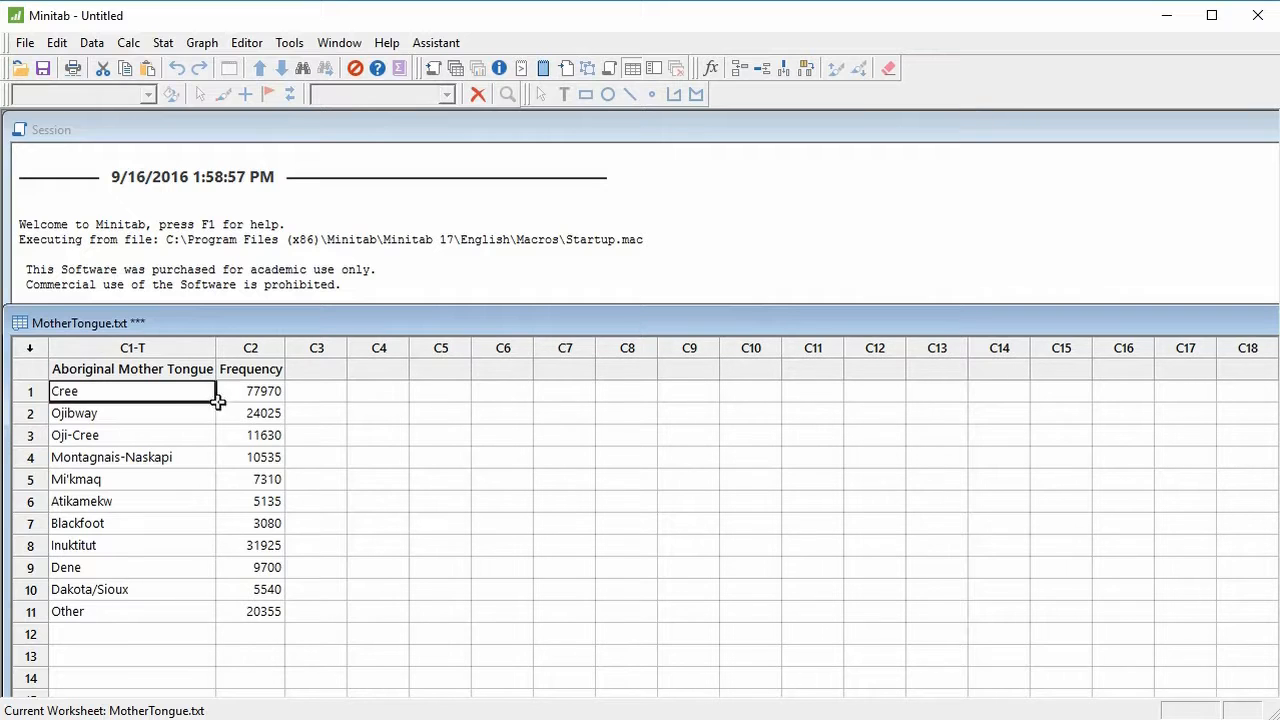
click(151, 440)
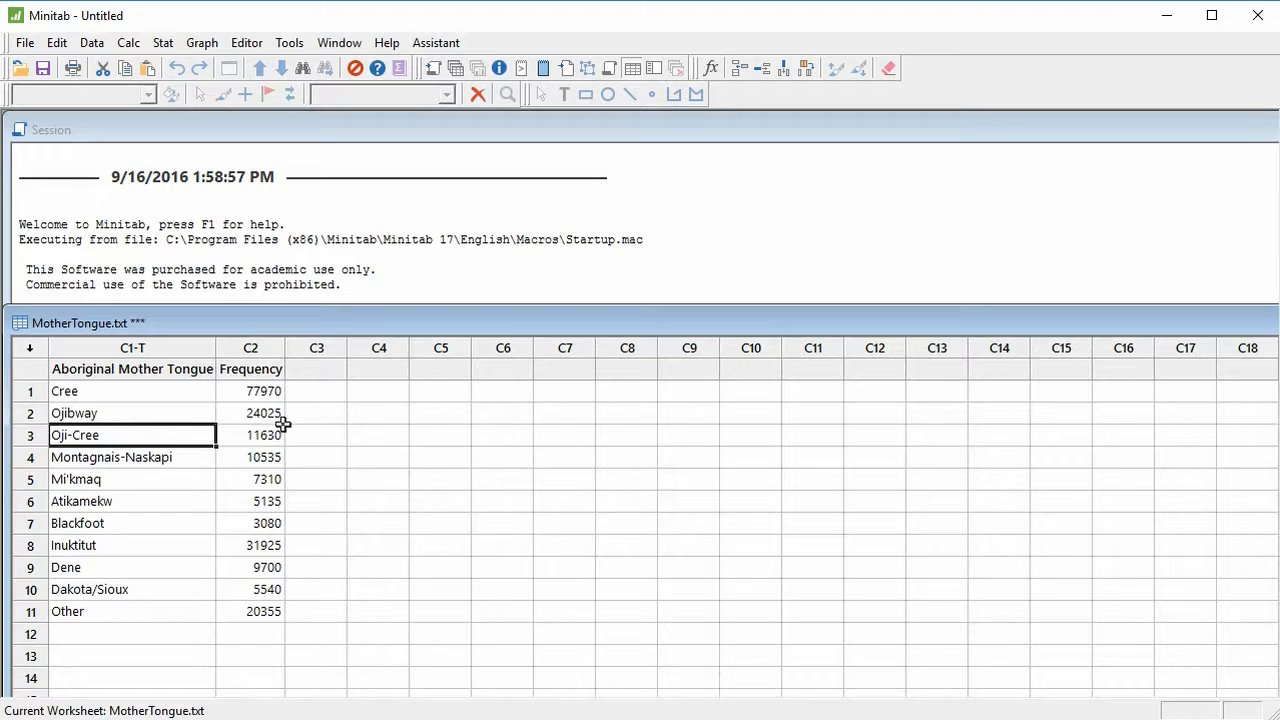
Start a bar chart whose bars represent values from a table, using the Simple layout for one column of values.
click(203, 43)
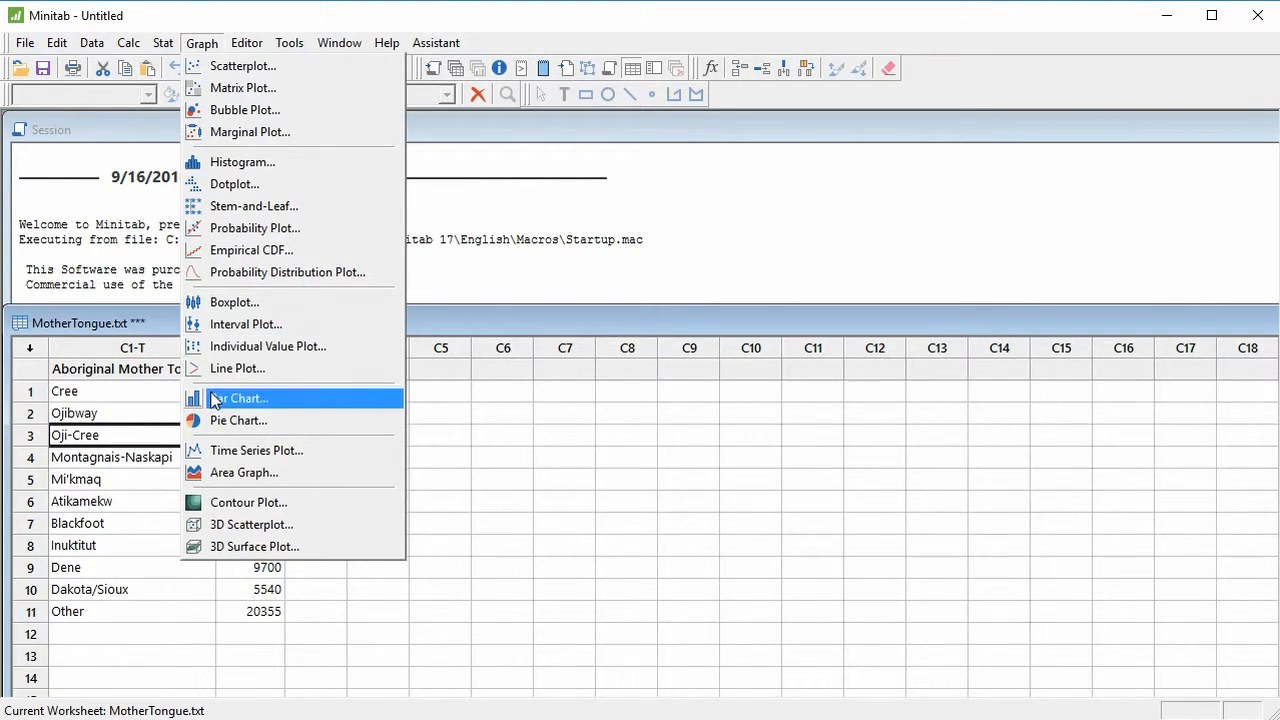
click(235, 398)
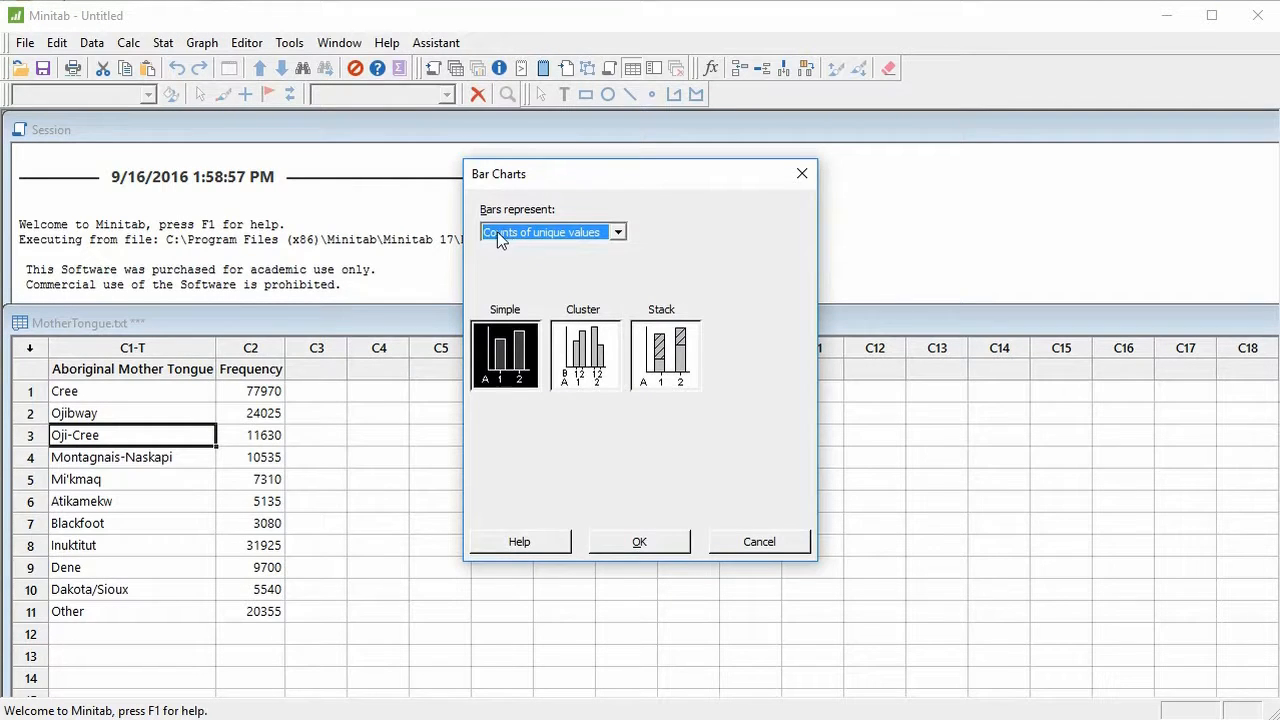
click(504, 232)
click(510, 278)
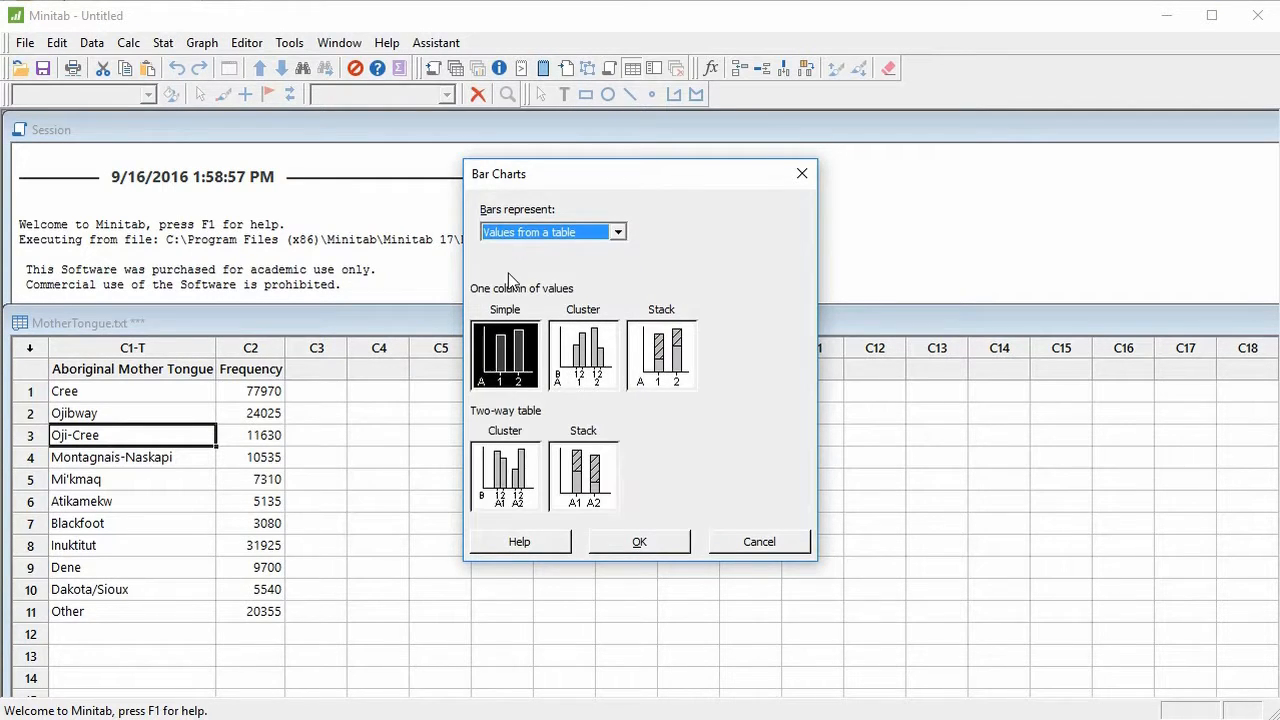
click(512, 358)
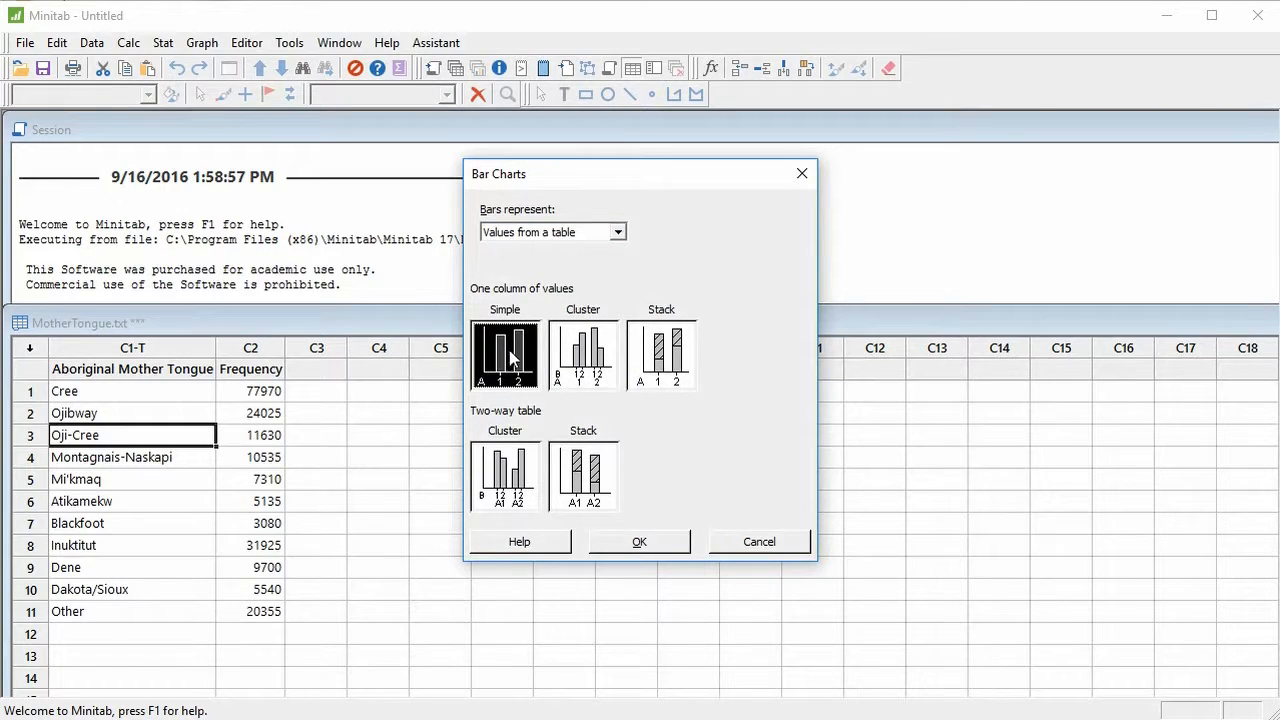
click(632, 542)
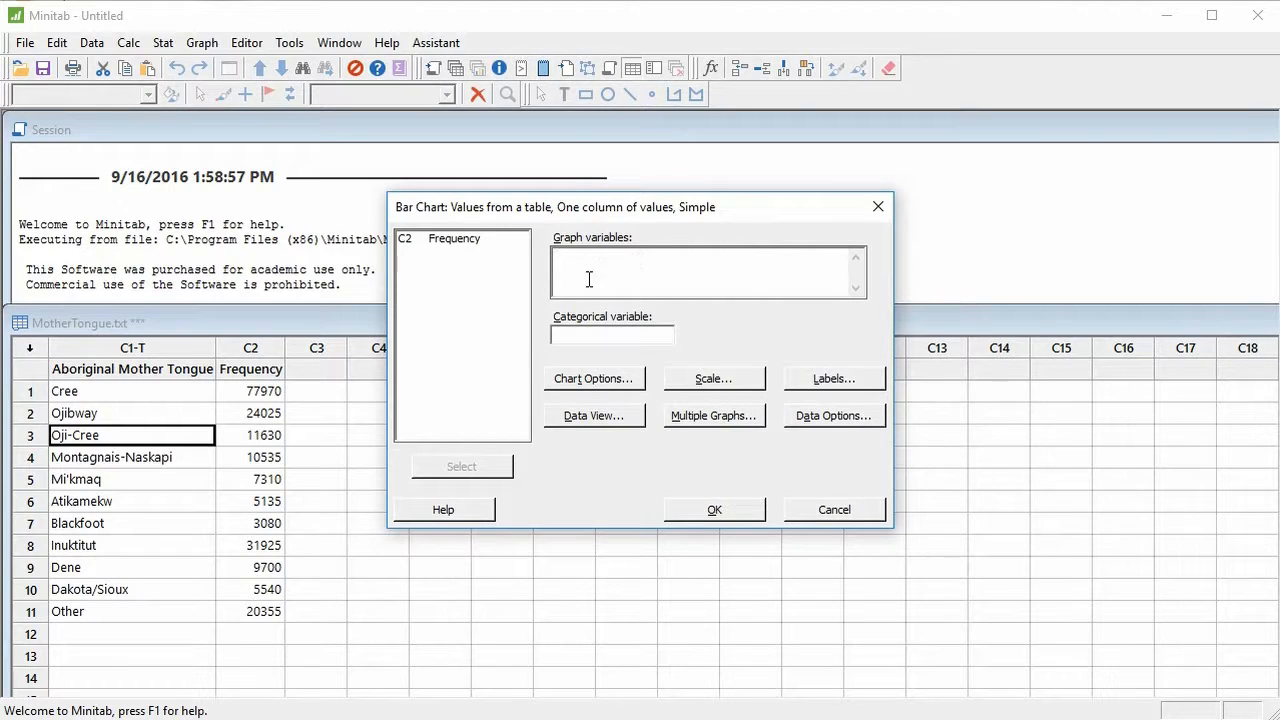
Create the bar chart with Frequency as graph variable and Aboriginal Mother Tongue as categorical variable, and move its window clear of the session text.
click(475, 243)
click(462, 467)
click(592, 333)
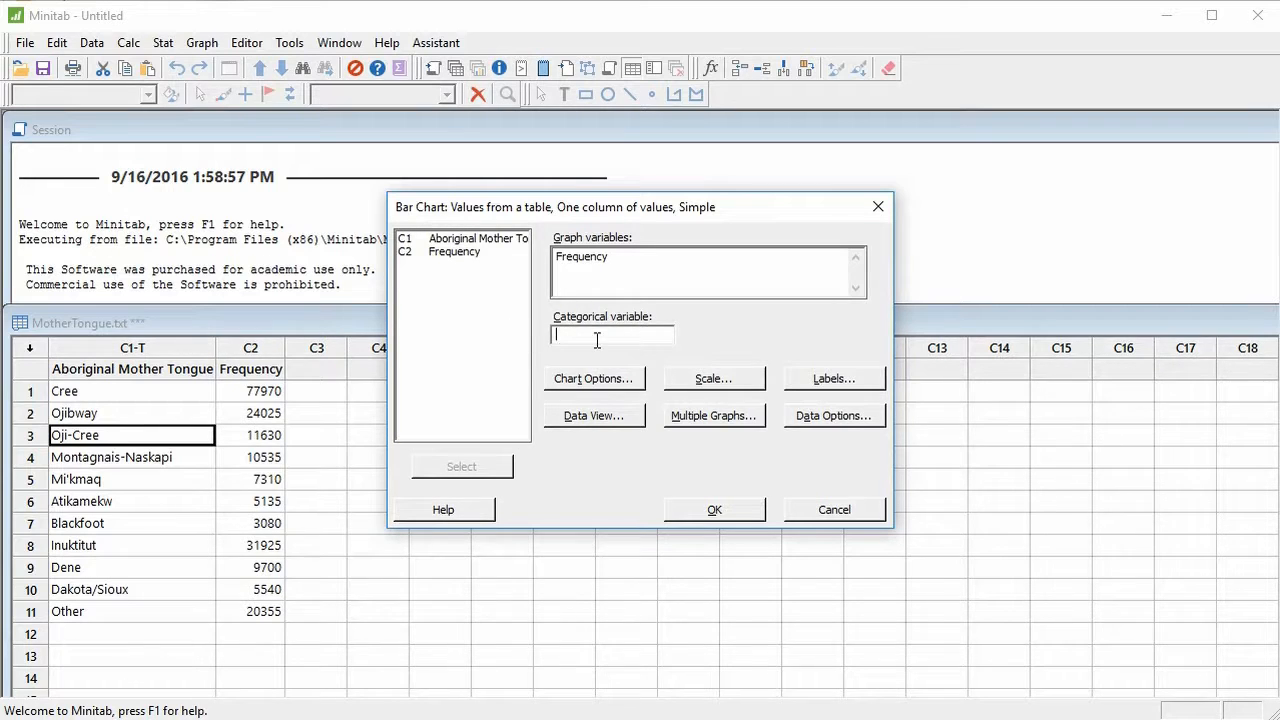
click(465, 238)
click(474, 468)
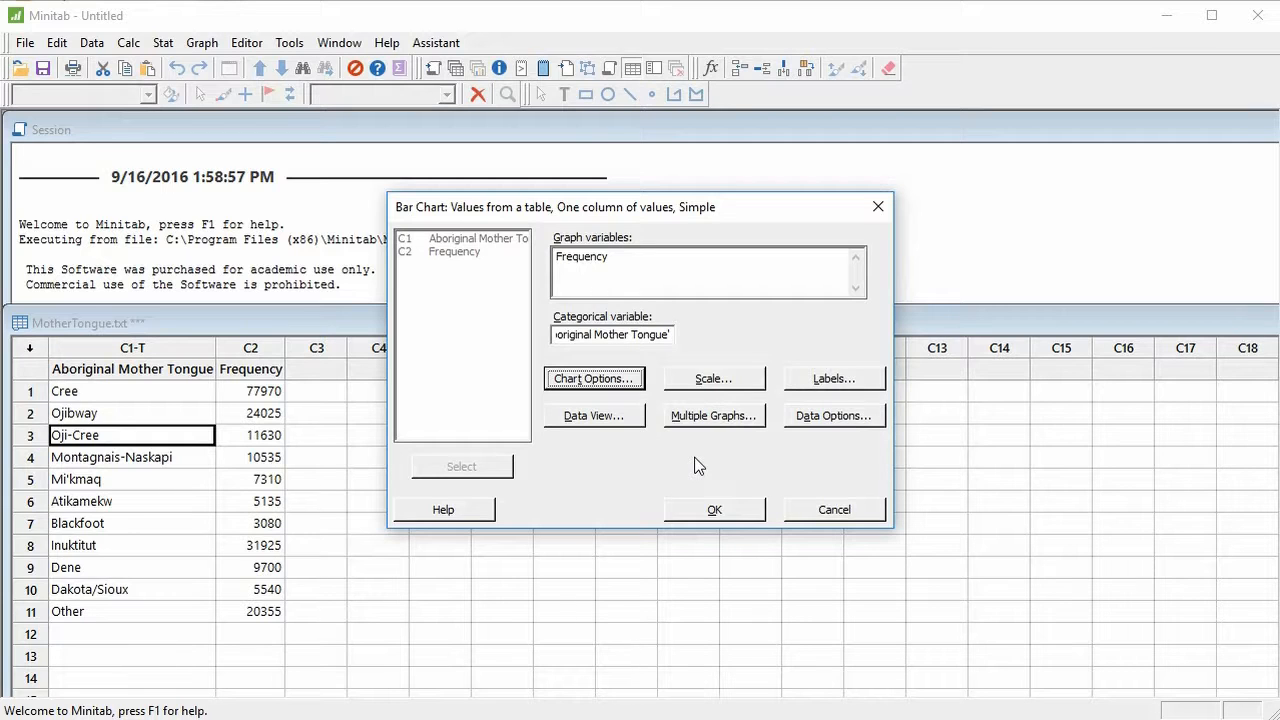
click(712, 510)
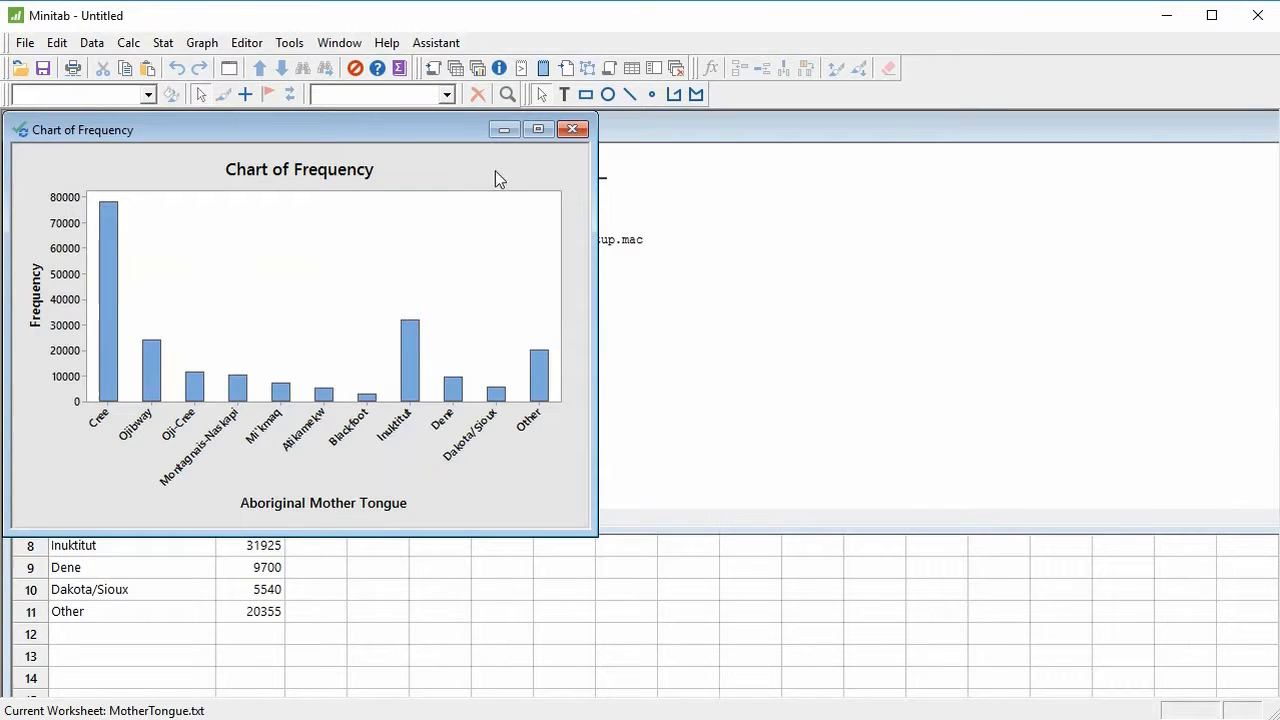
drag(468, 143, 744, 155)
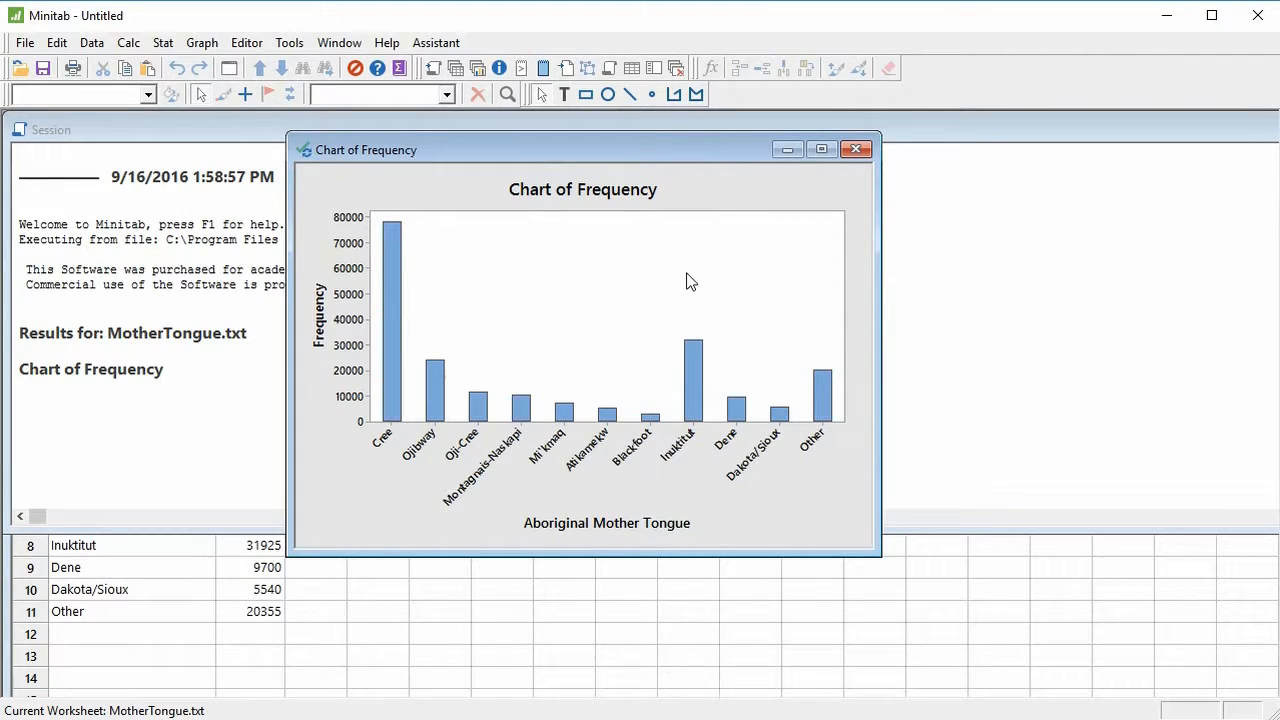
Minimize the frequency chart and start another simple bar chart whose bars represent values from a table.
click(787, 149)
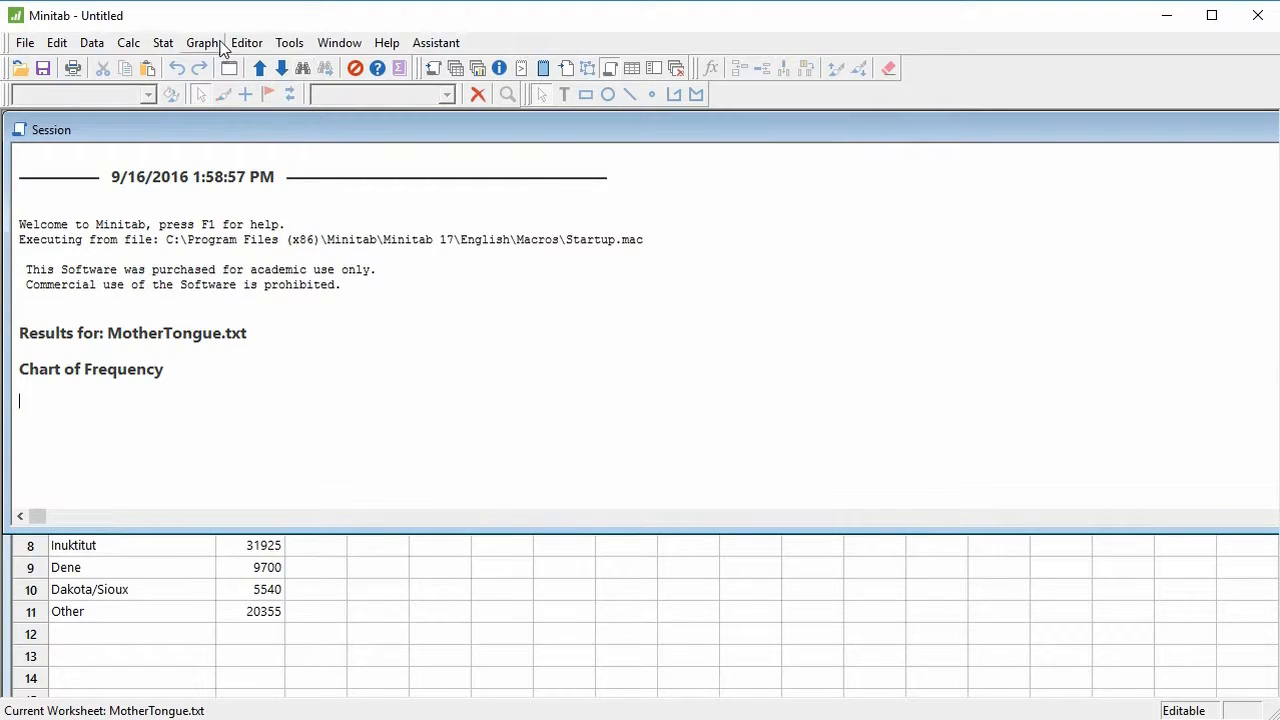
click(202, 42)
click(228, 390)
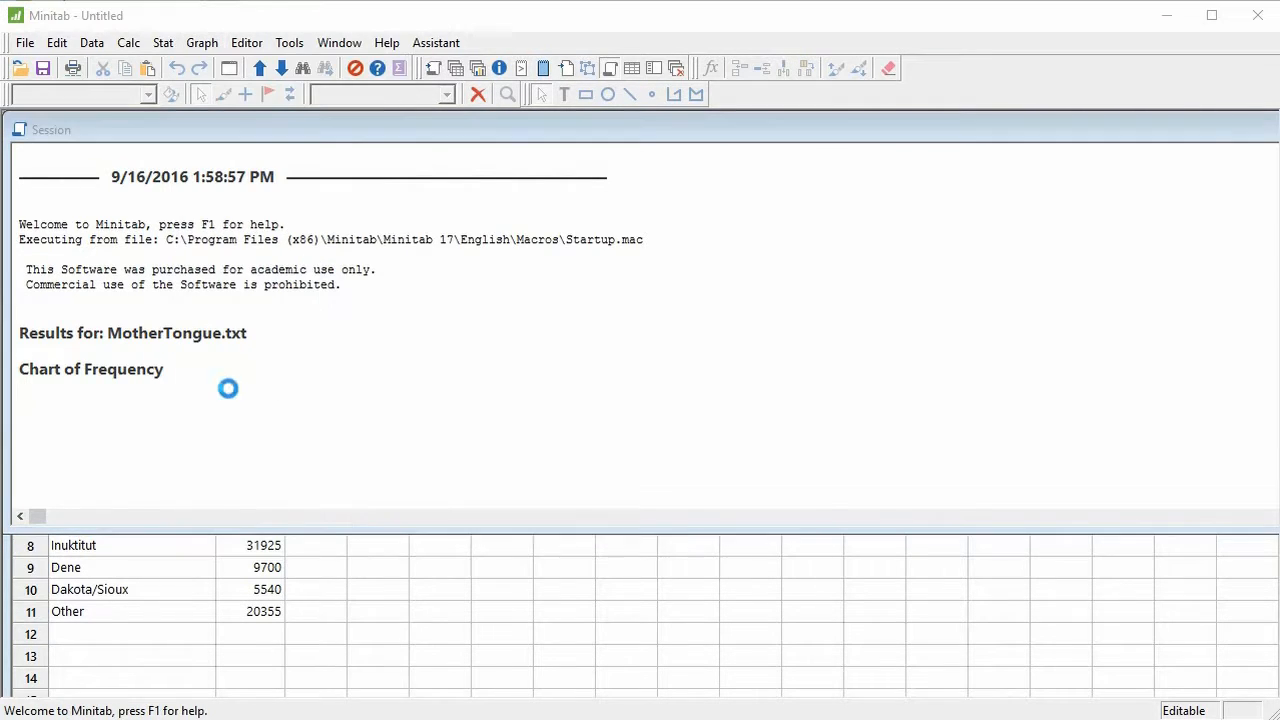
click(617, 232)
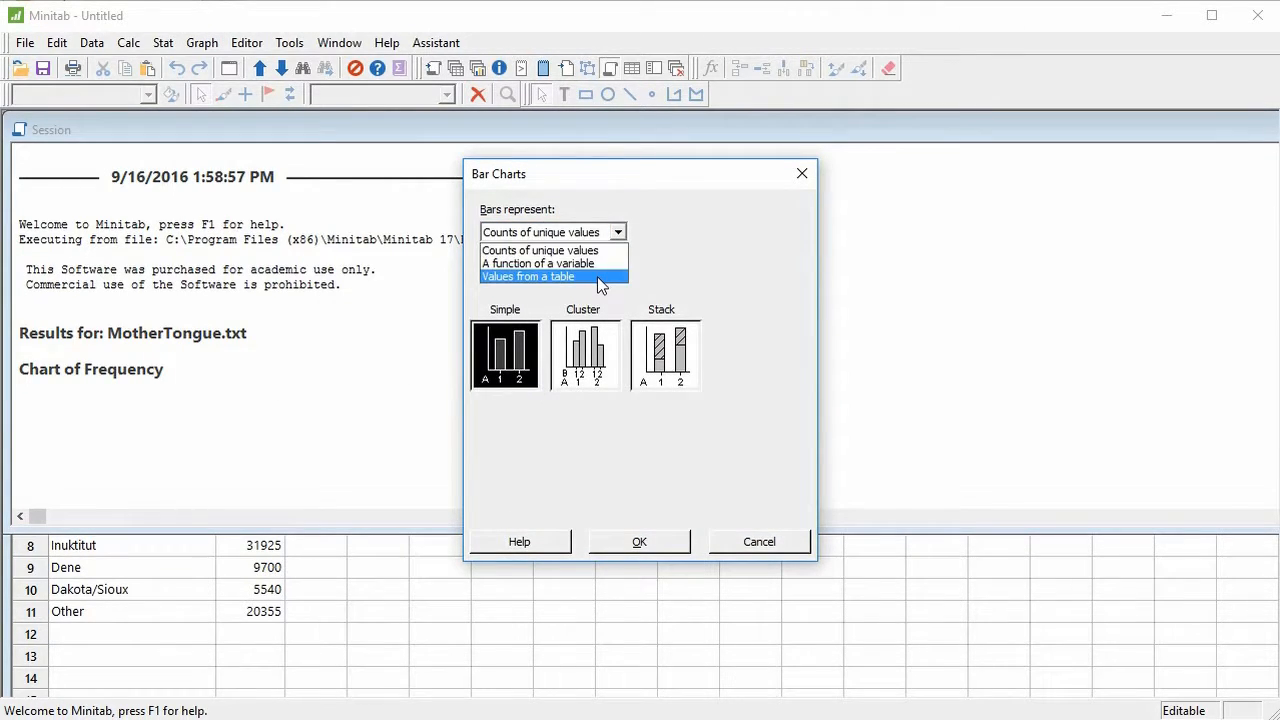
click(600, 277)
click(625, 541)
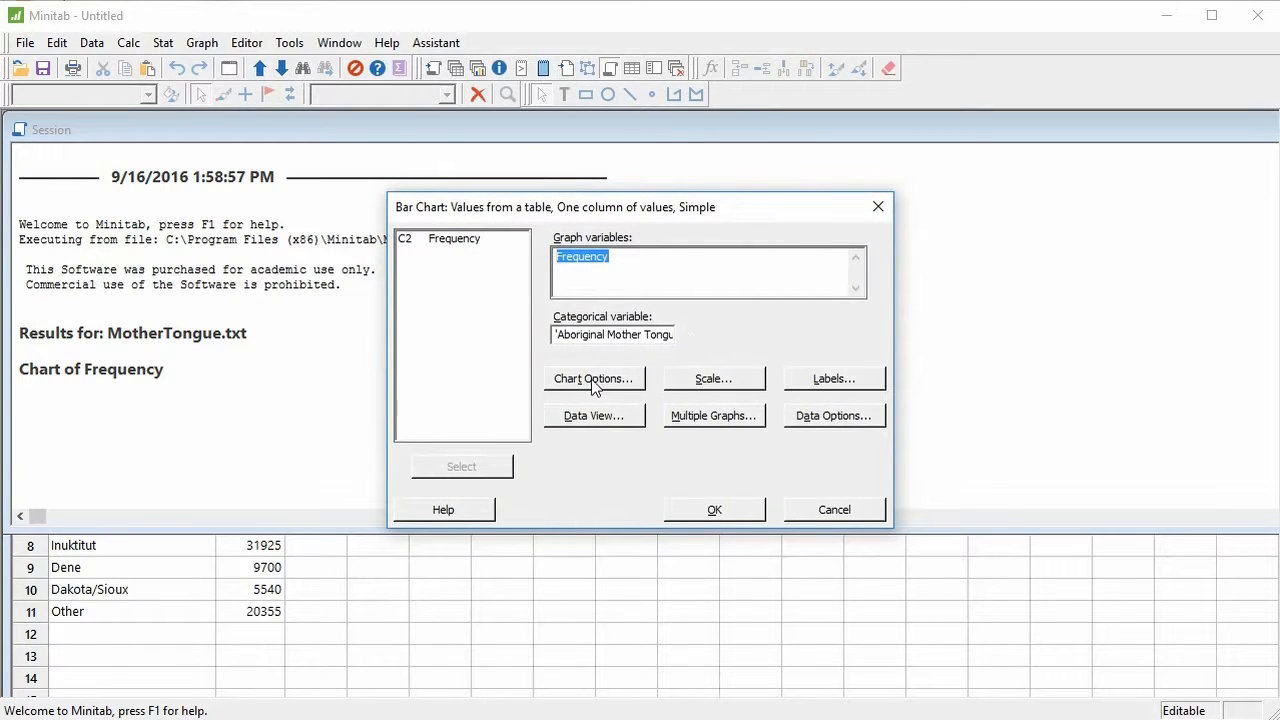
Set the bar chart to show Y as percent and transpose its value and category scales.
click(591, 382)
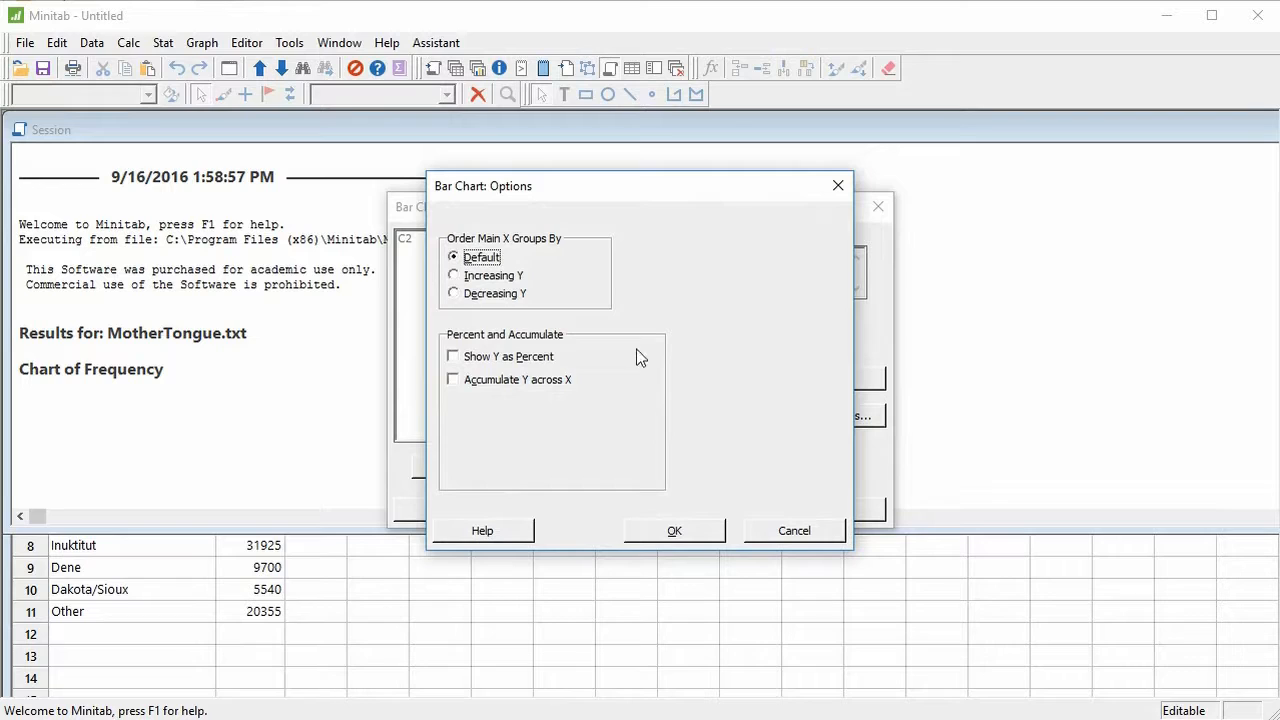
click(484, 360)
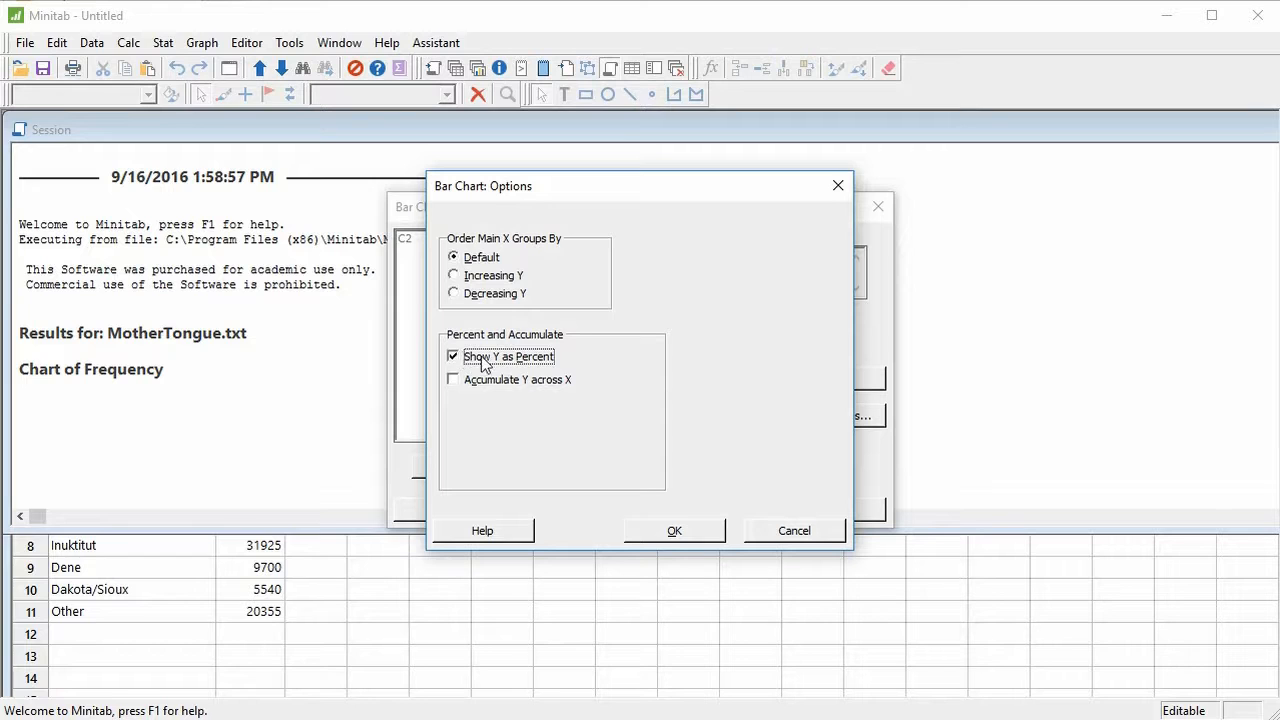
click(700, 541)
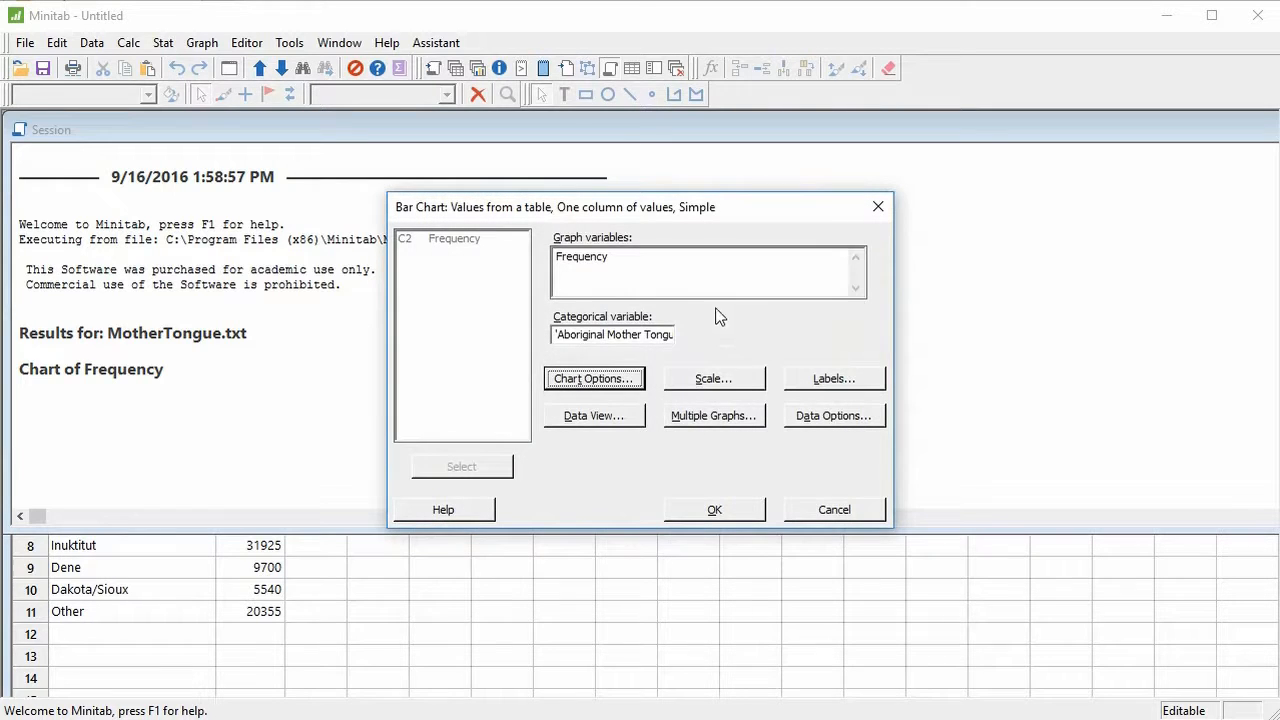
click(716, 386)
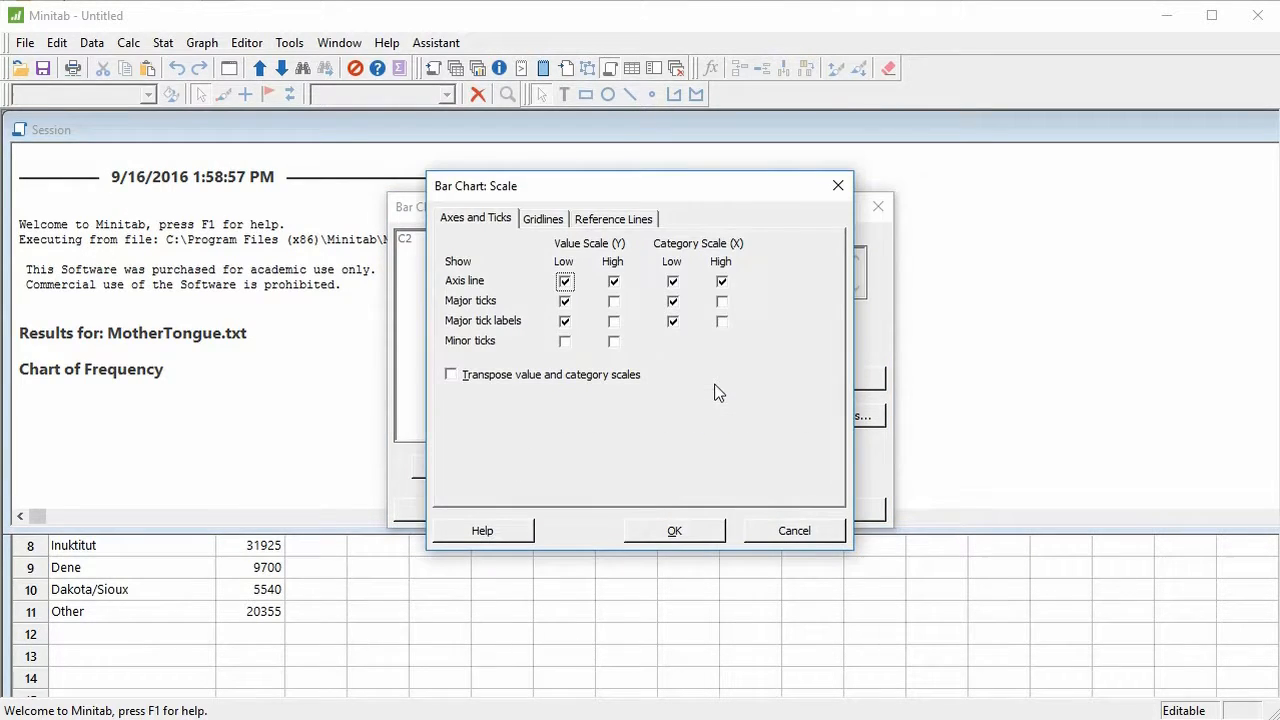
click(460, 378)
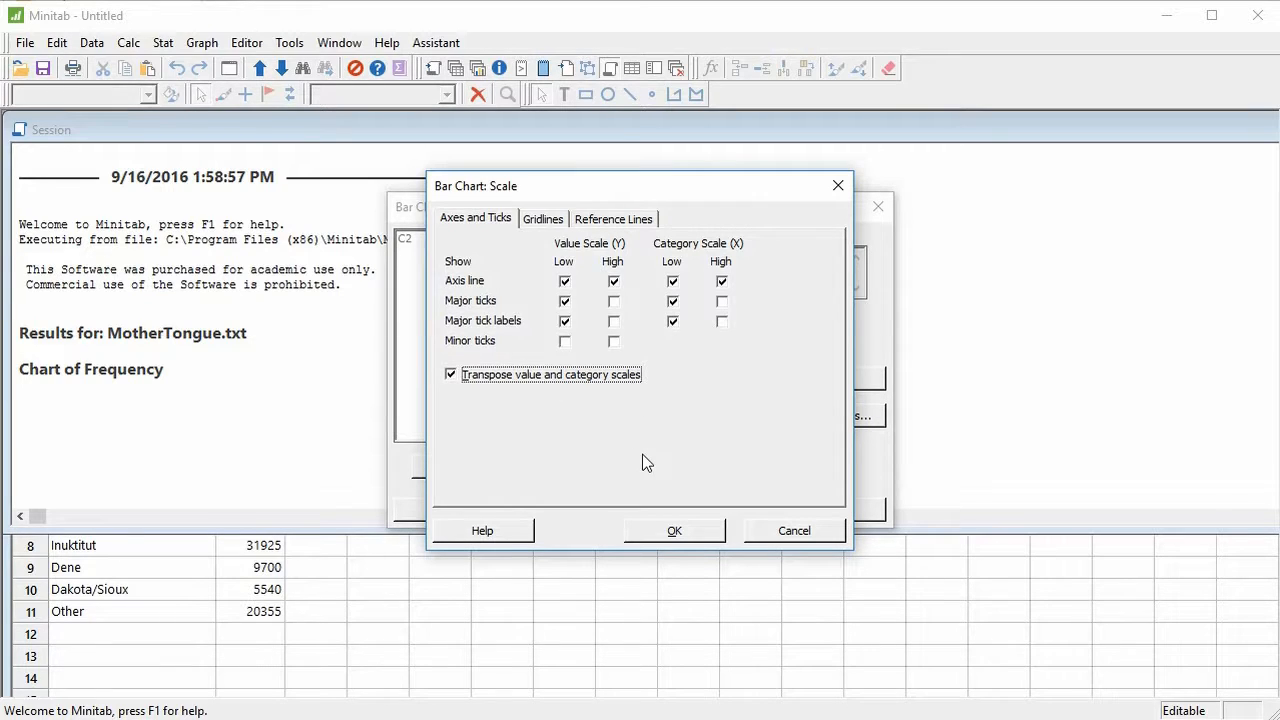
click(664, 528)
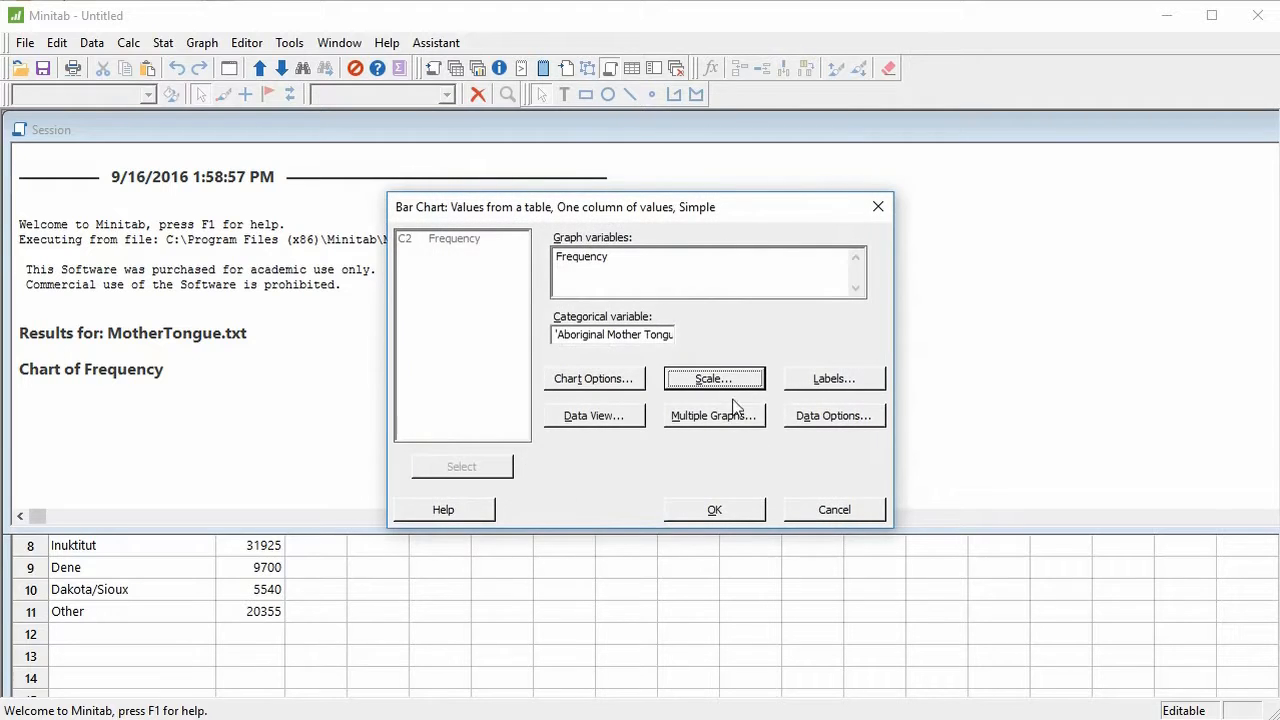
Create the horizontal percent bar chart of Aboriginal Mother Tongue and maximize its window.
click(710, 509)
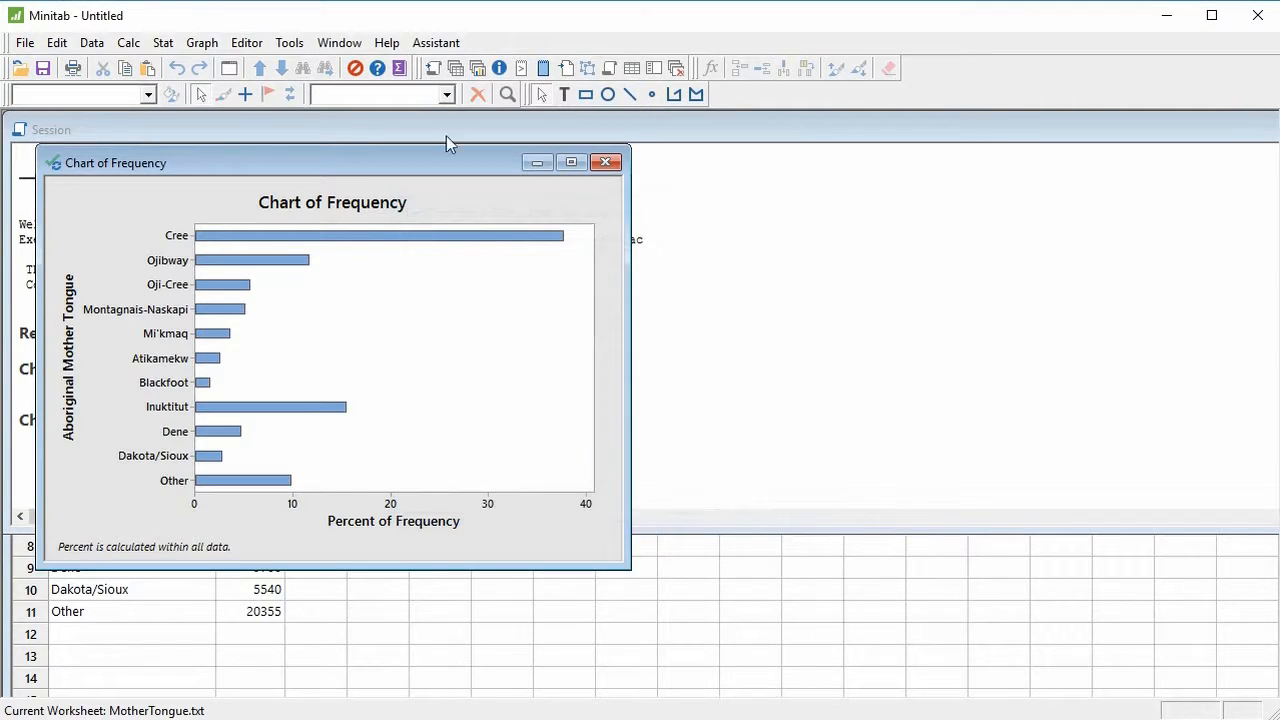
drag(352, 145, 525, 170)
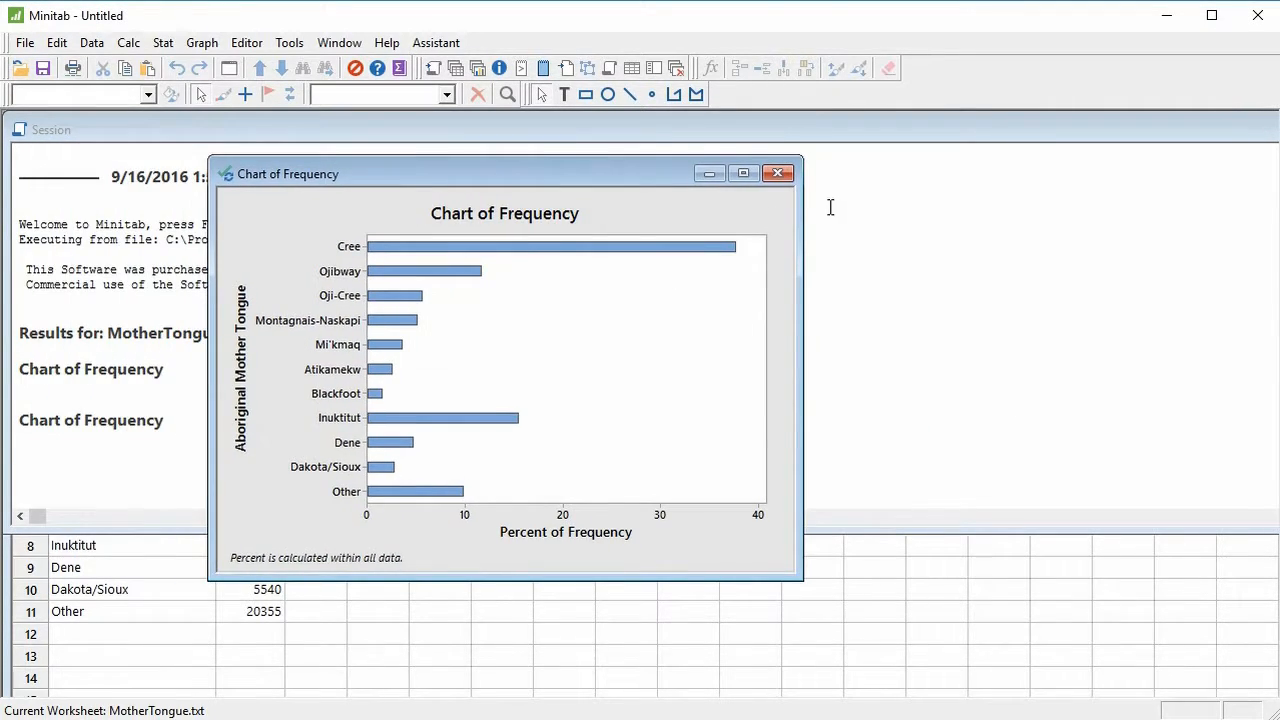
click(743, 173)
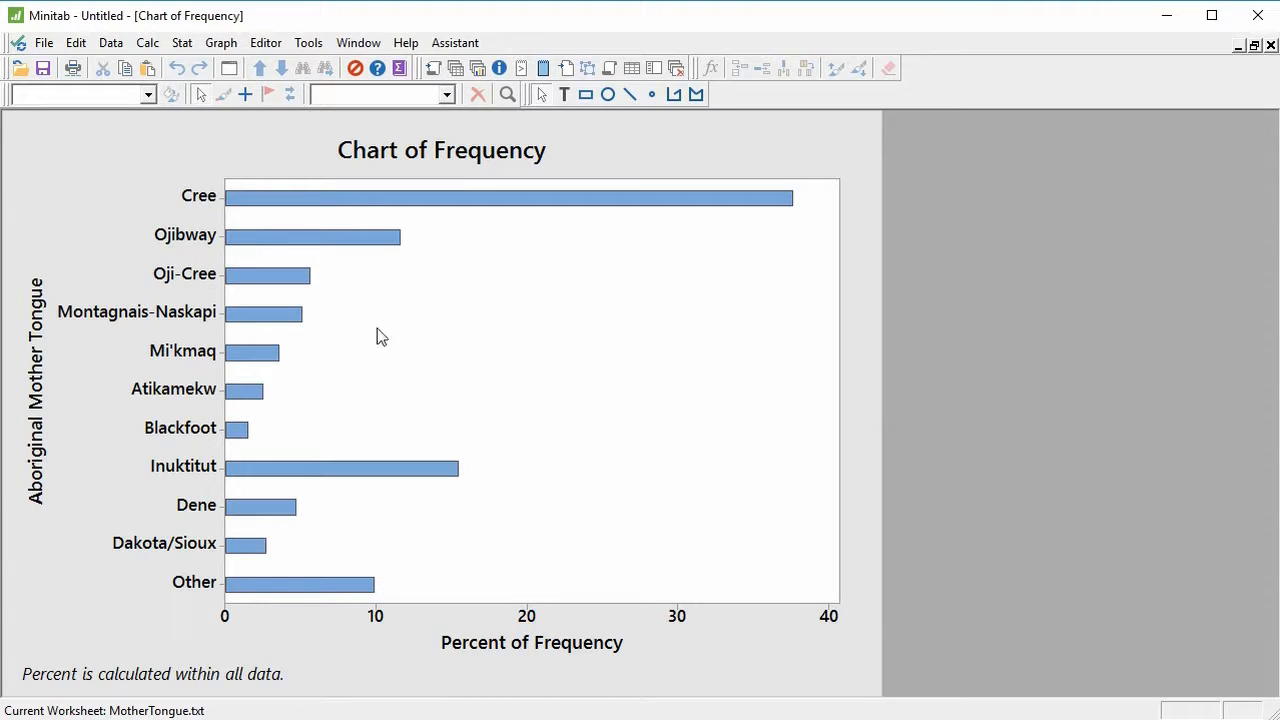
click(44, 43)
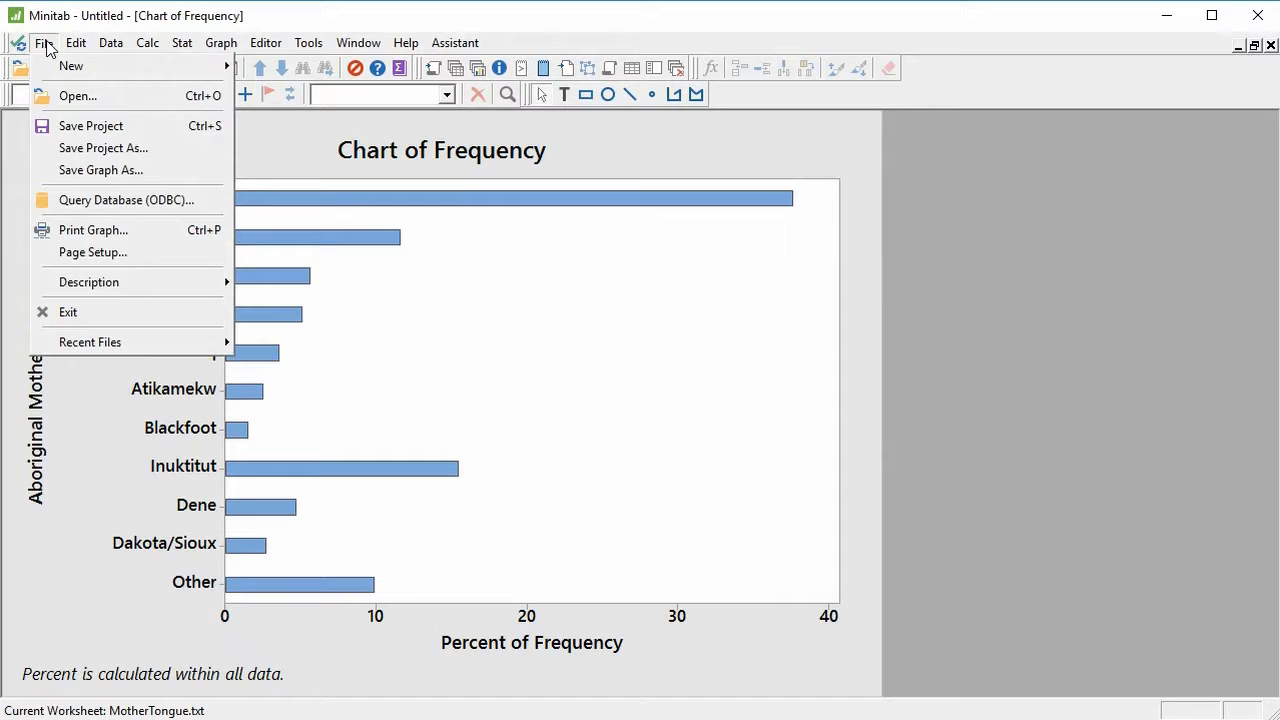
click(110, 170)
click(492, 462)
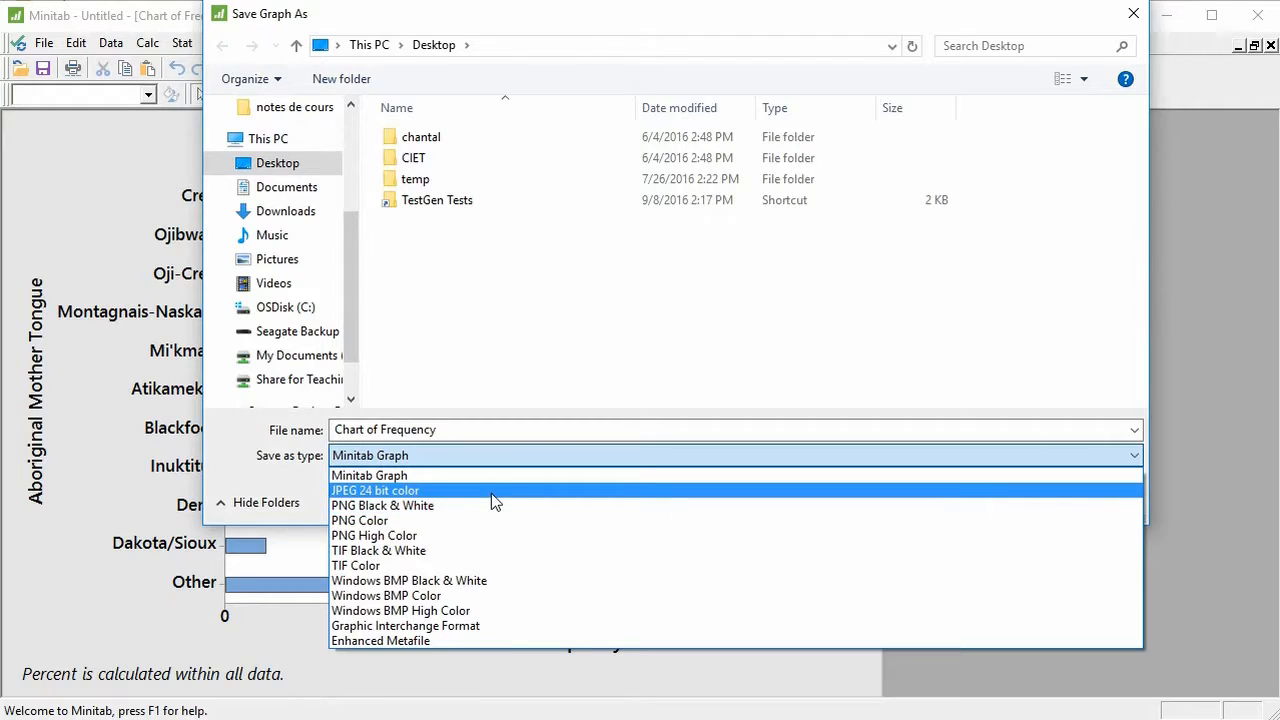
click(491, 492)
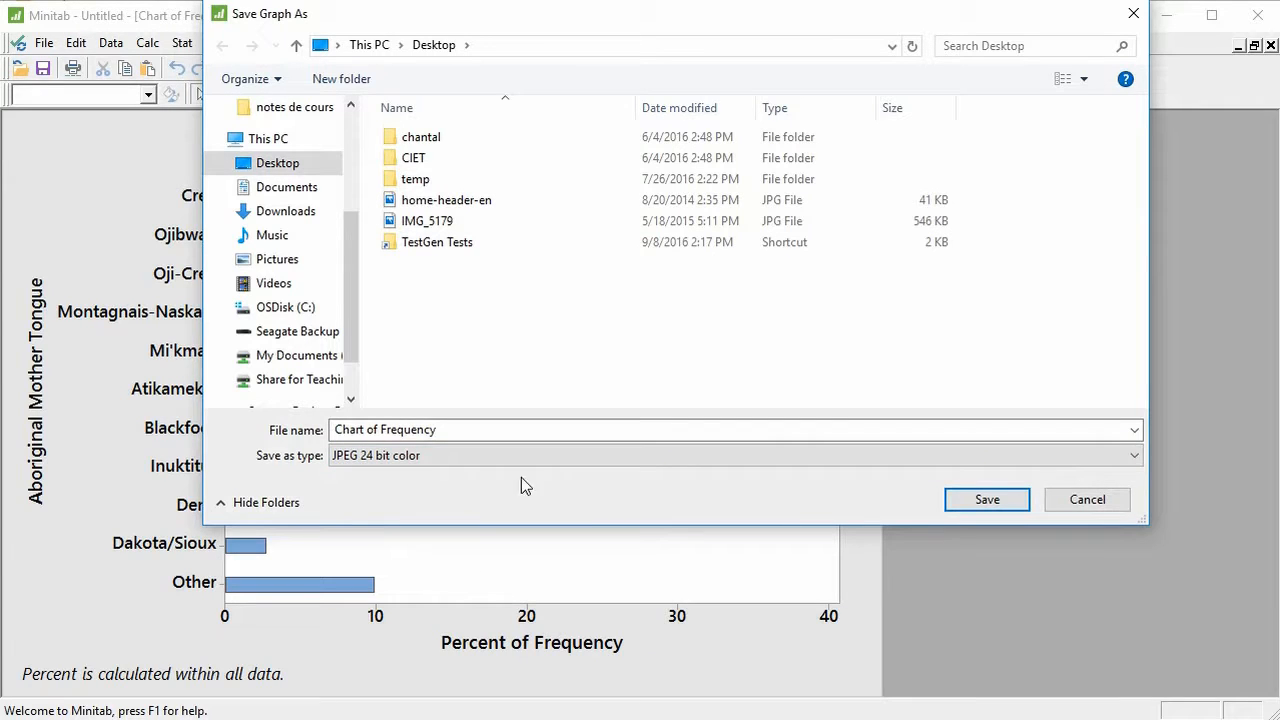
click(1061, 507)
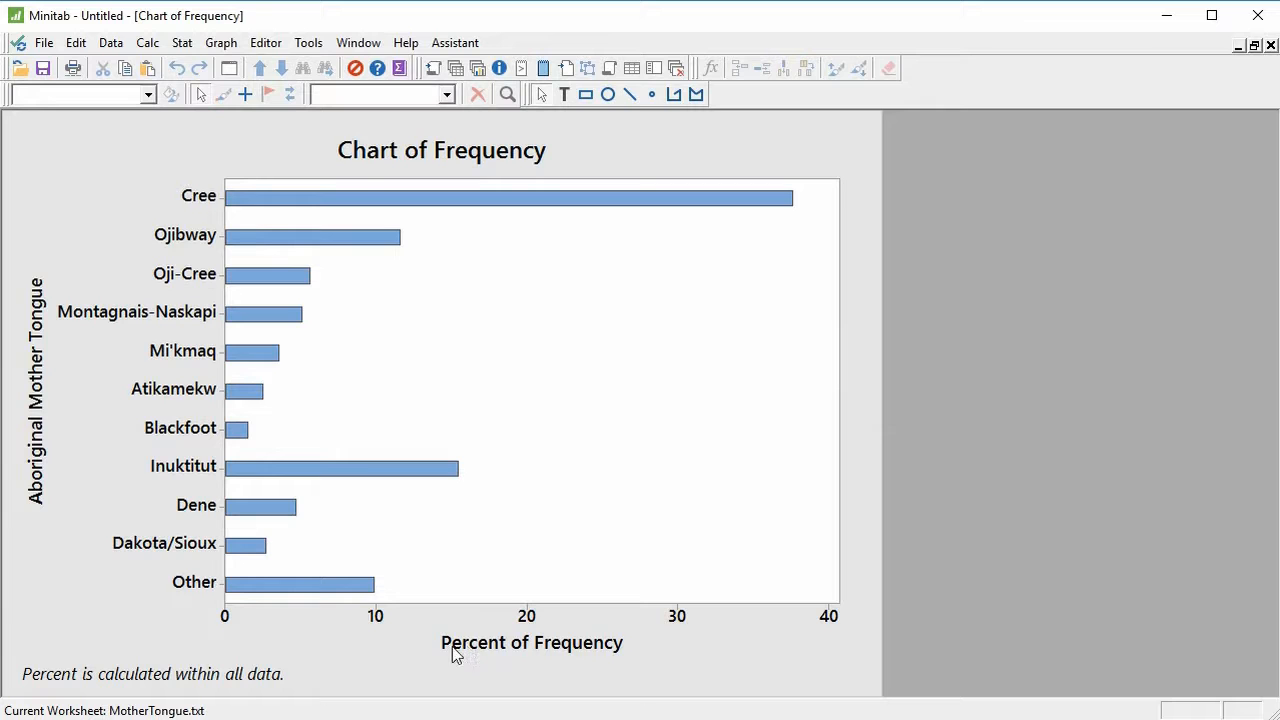
Change the "Percent of Frequency" axis label of the bar chart to "Percent".
double_click(514, 650)
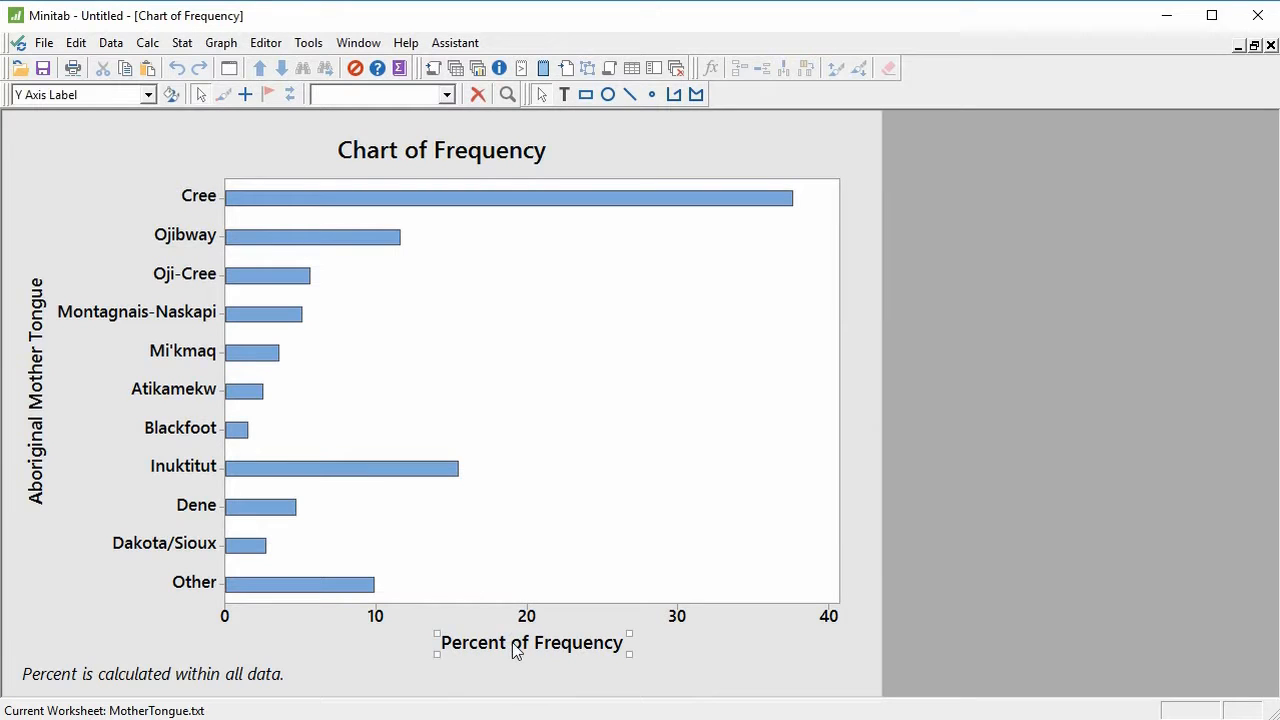
drag(586, 457, 420, 468)
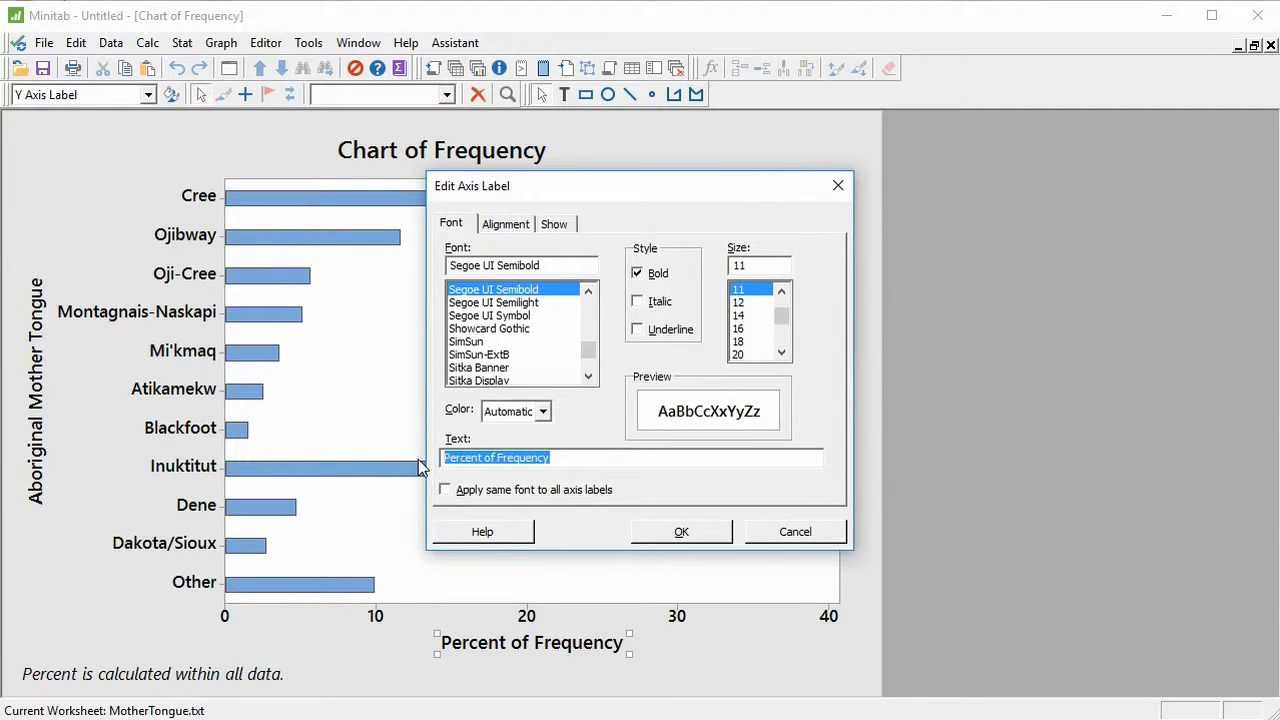
text(Percent)
key(Return)
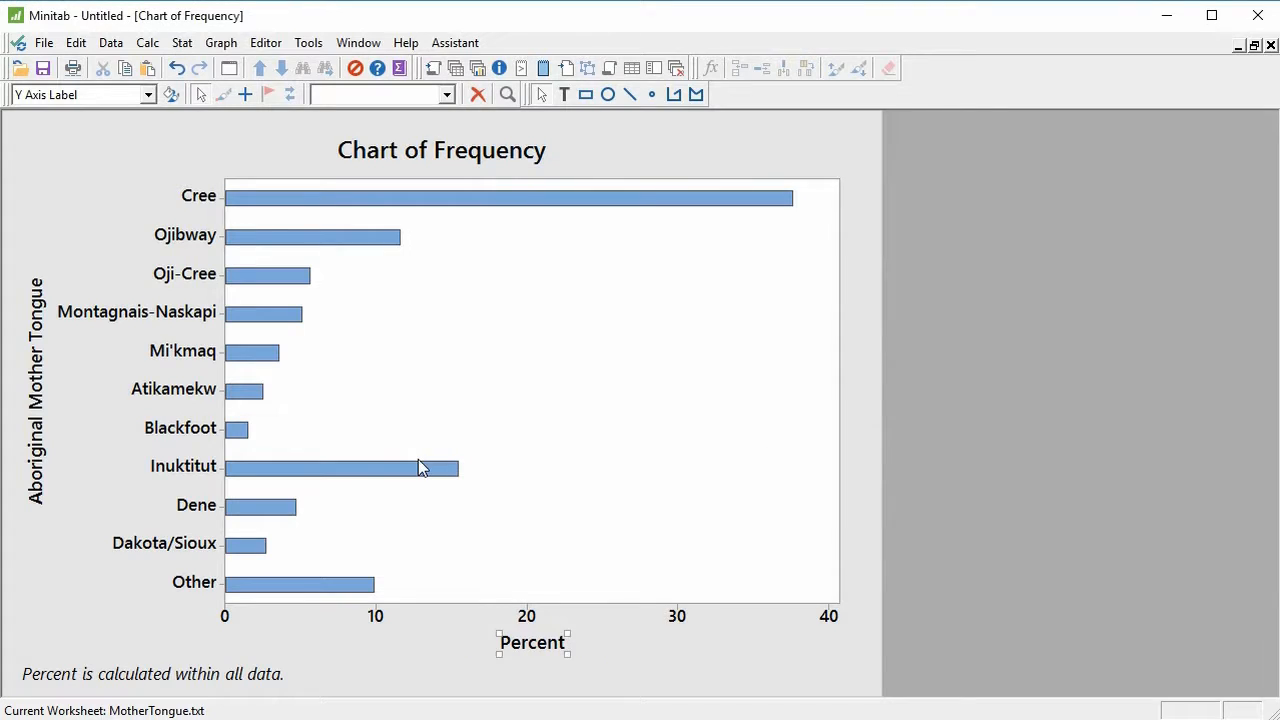
Change the bar chart's title to "Bar Chart of Mother Tongue" and deselect the title.
double_click(450, 150)
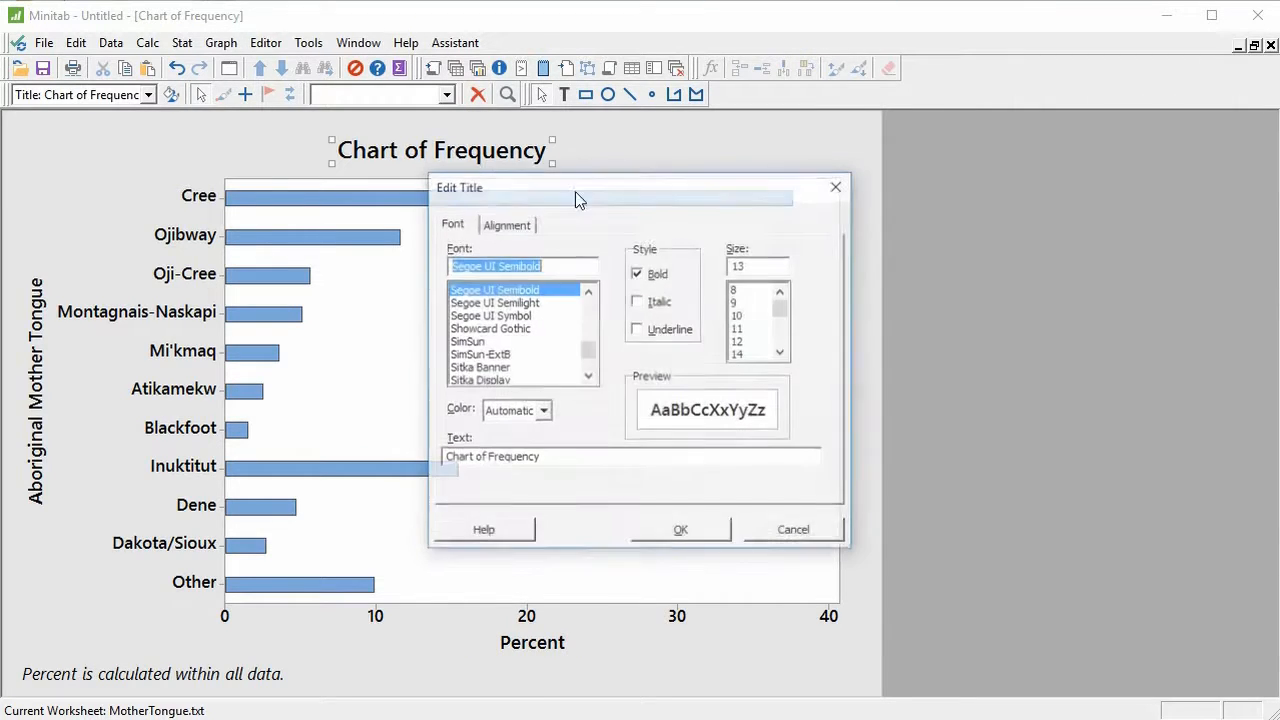
drag(544, 457, 424, 467)
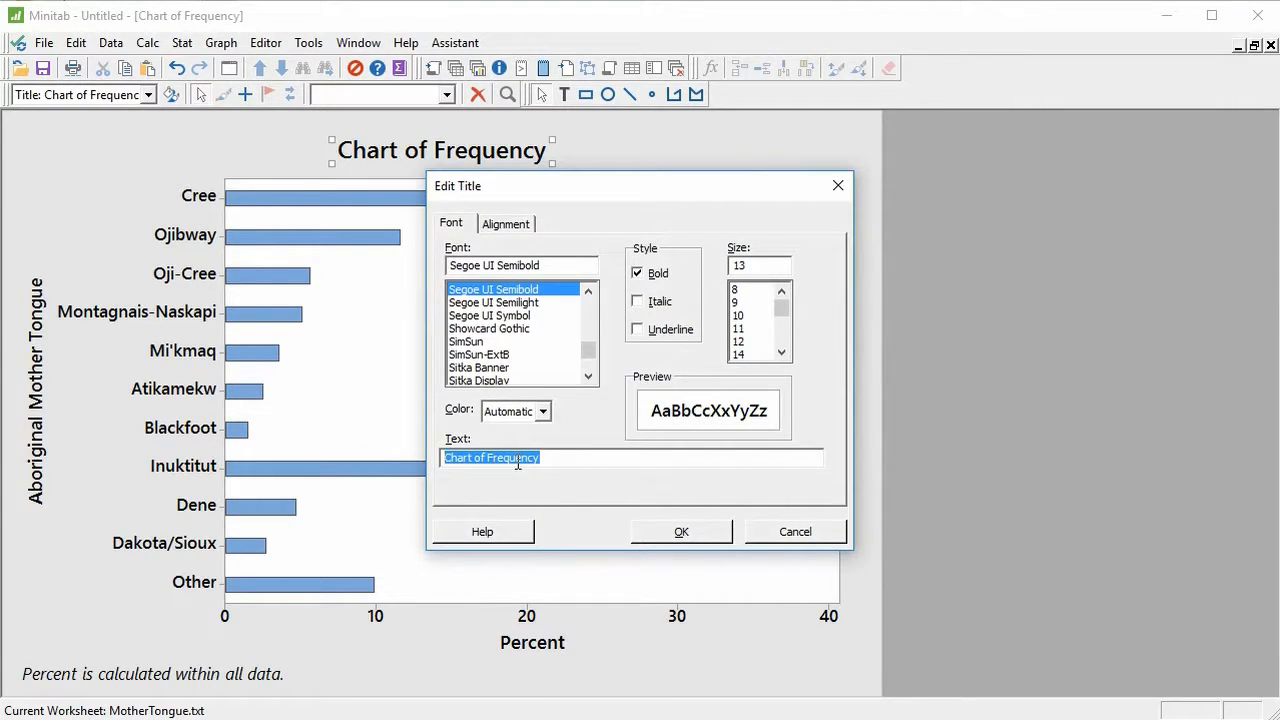
text(Bar C)
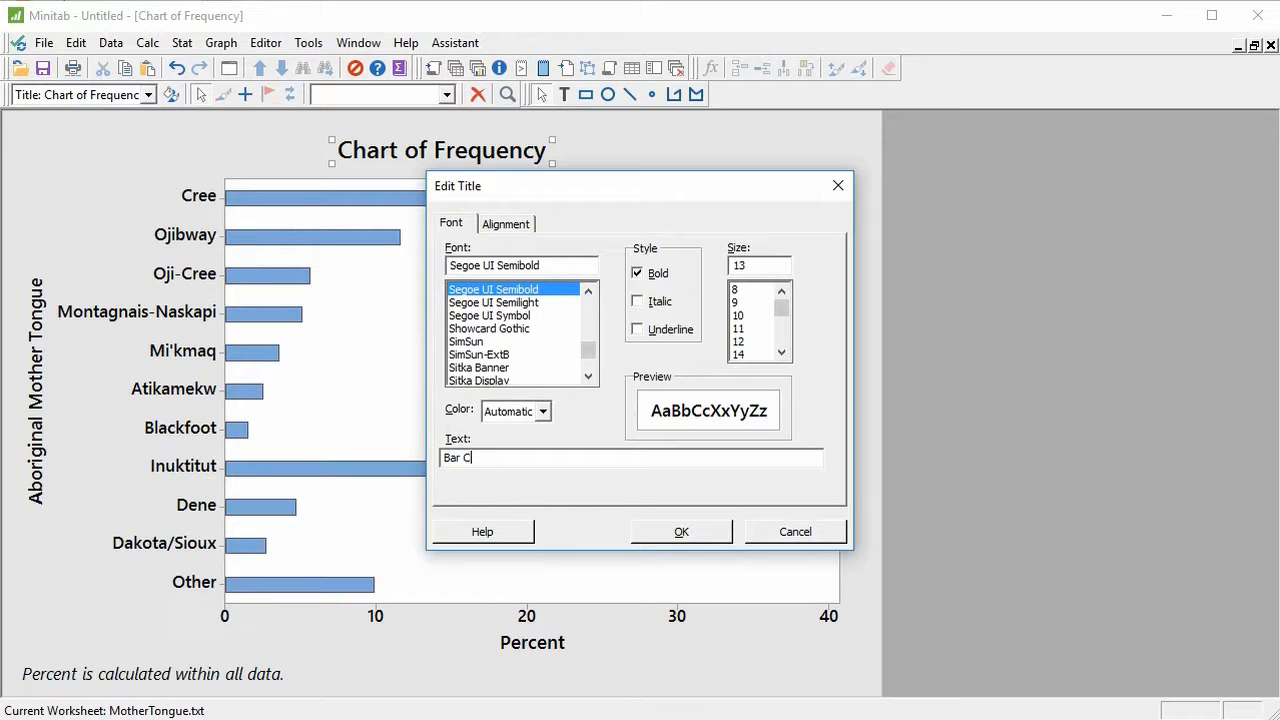
text(hart of Mother Tongue)
key(Return)
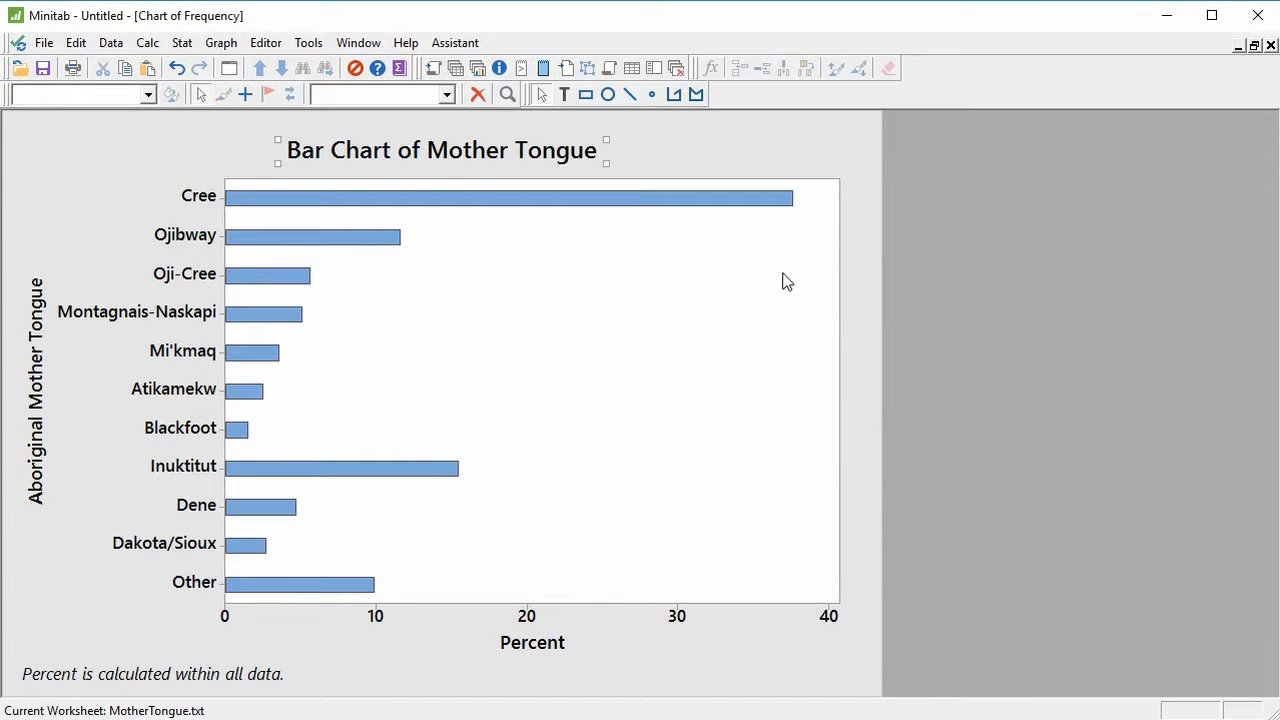
click(860, 285)
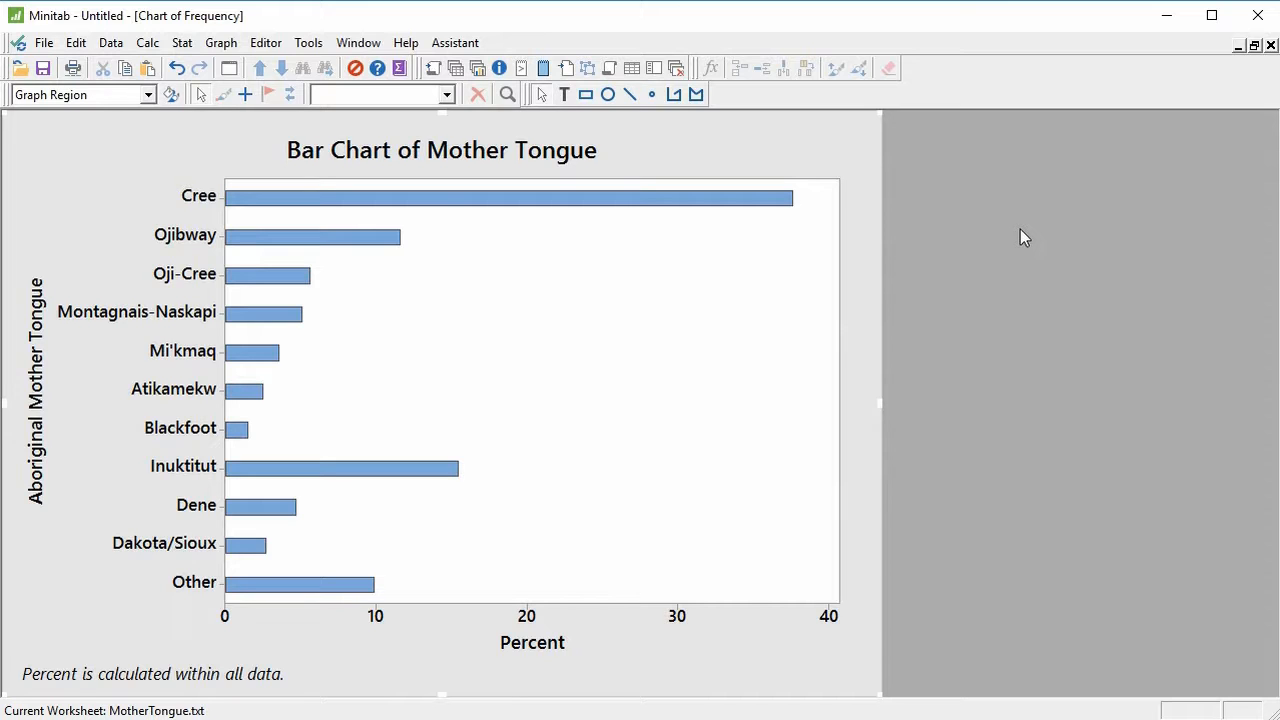
Create a pie chart of values from a table with Aboriginal Mother Tongue as categorical variable and Frequency as summary variable.
click(185, 44)
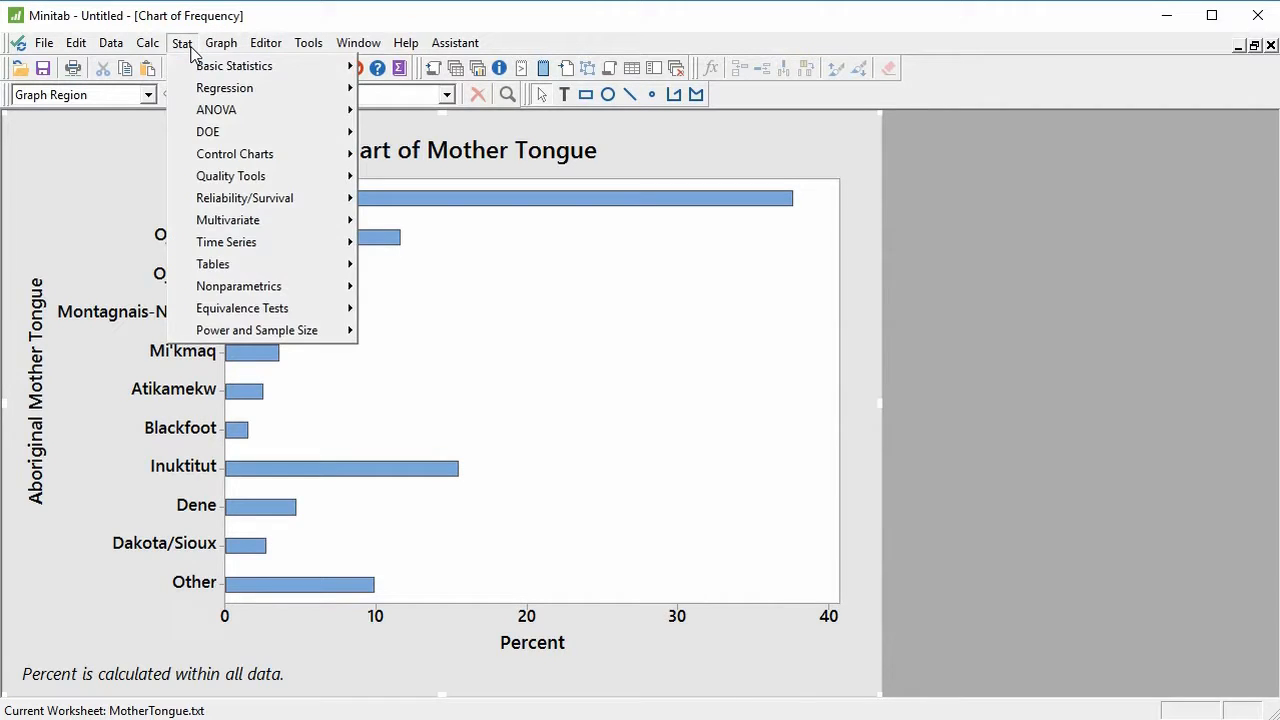
mouse_move(220, 52)
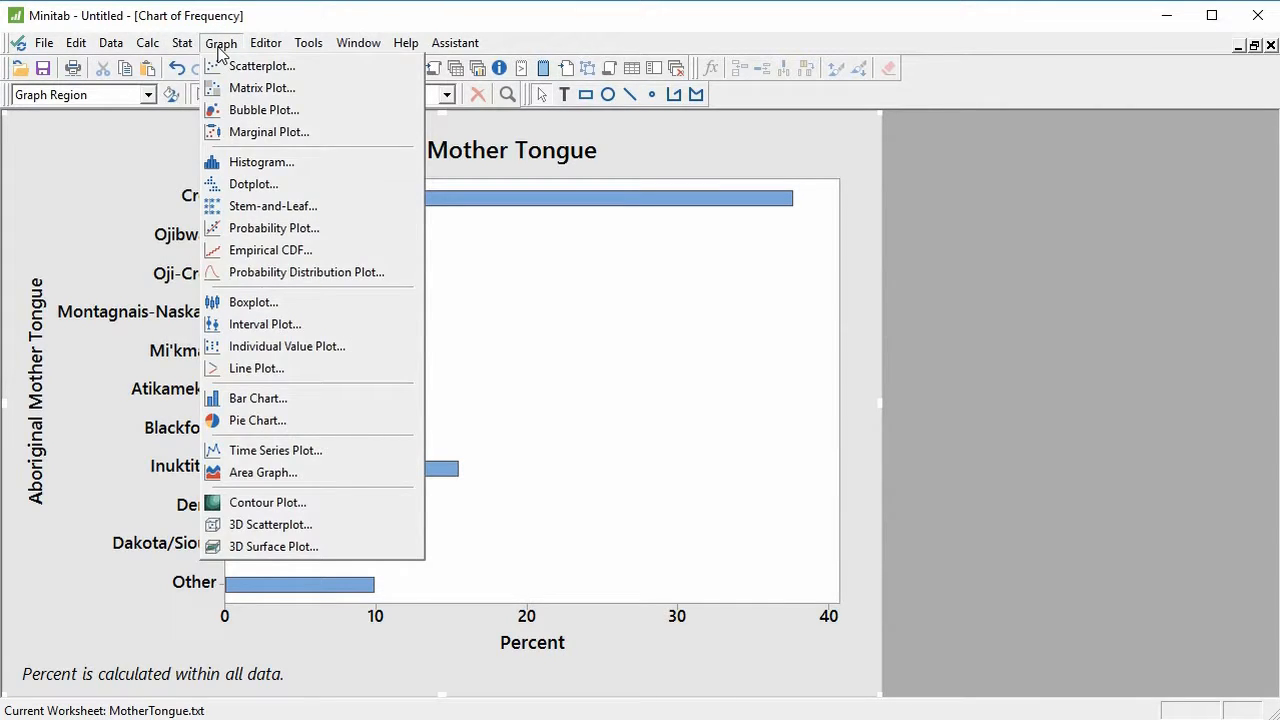
click(253, 421)
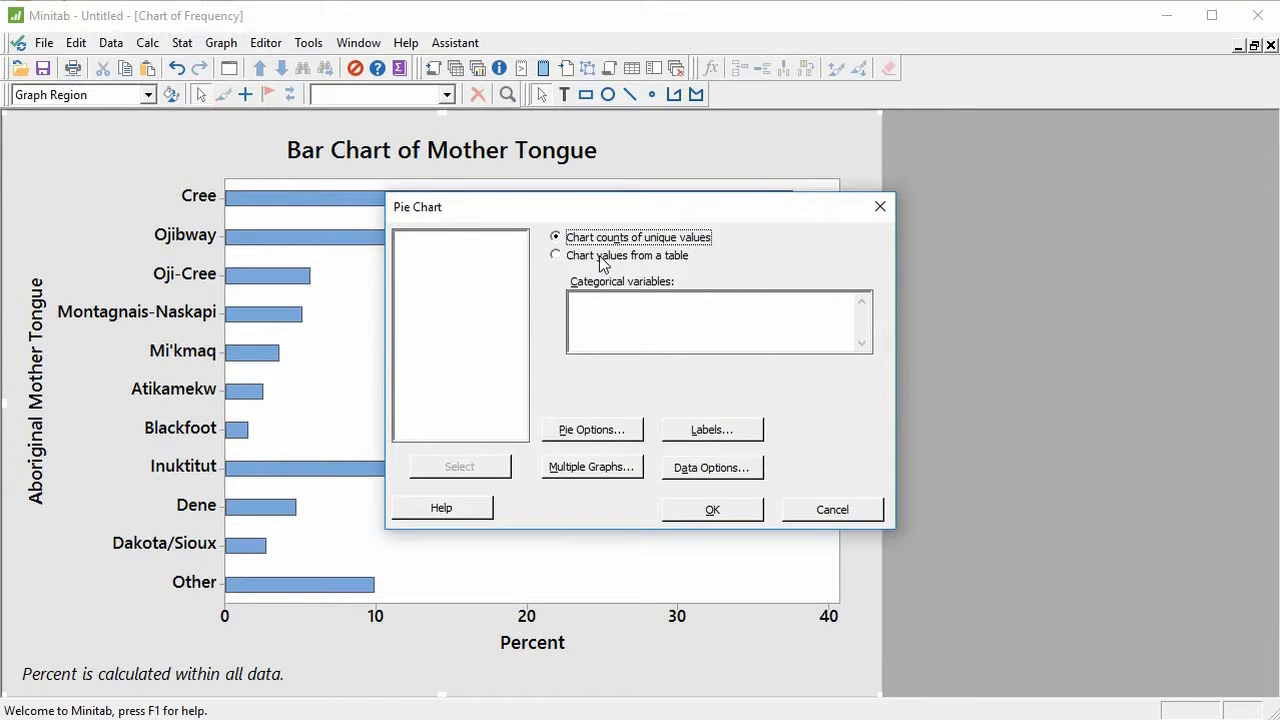
click(572, 256)
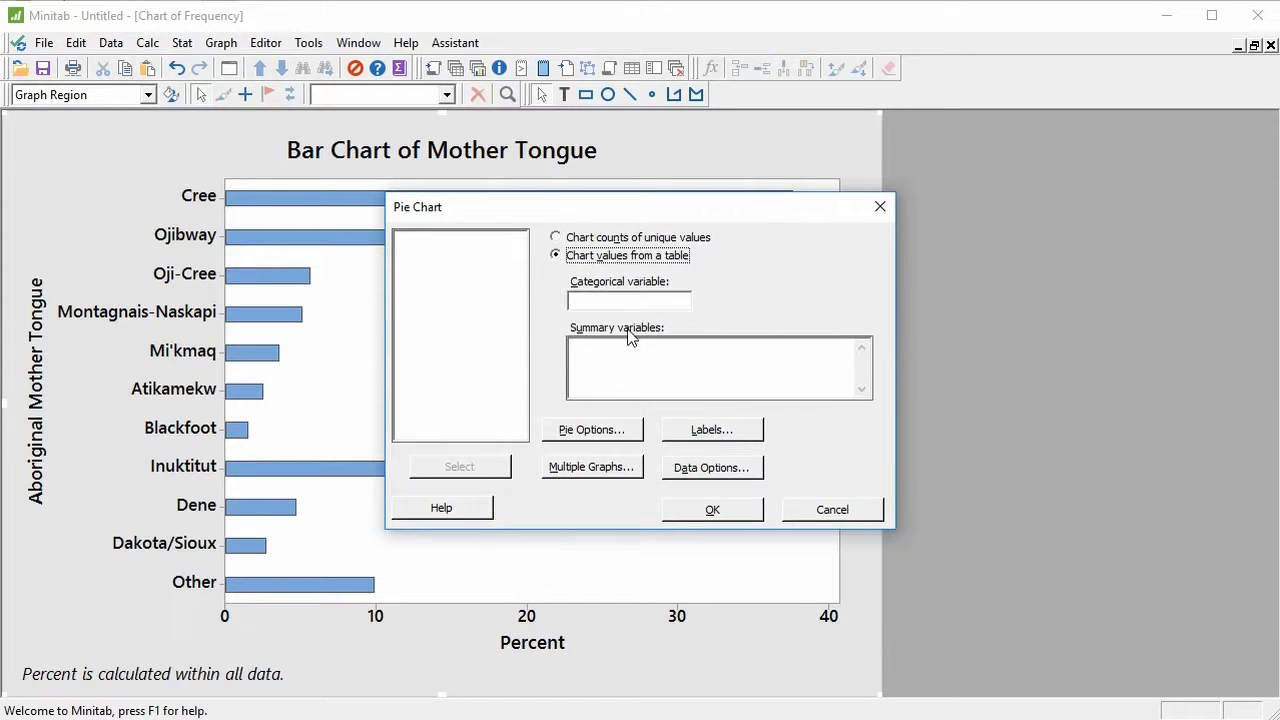
click(625, 299)
click(502, 240)
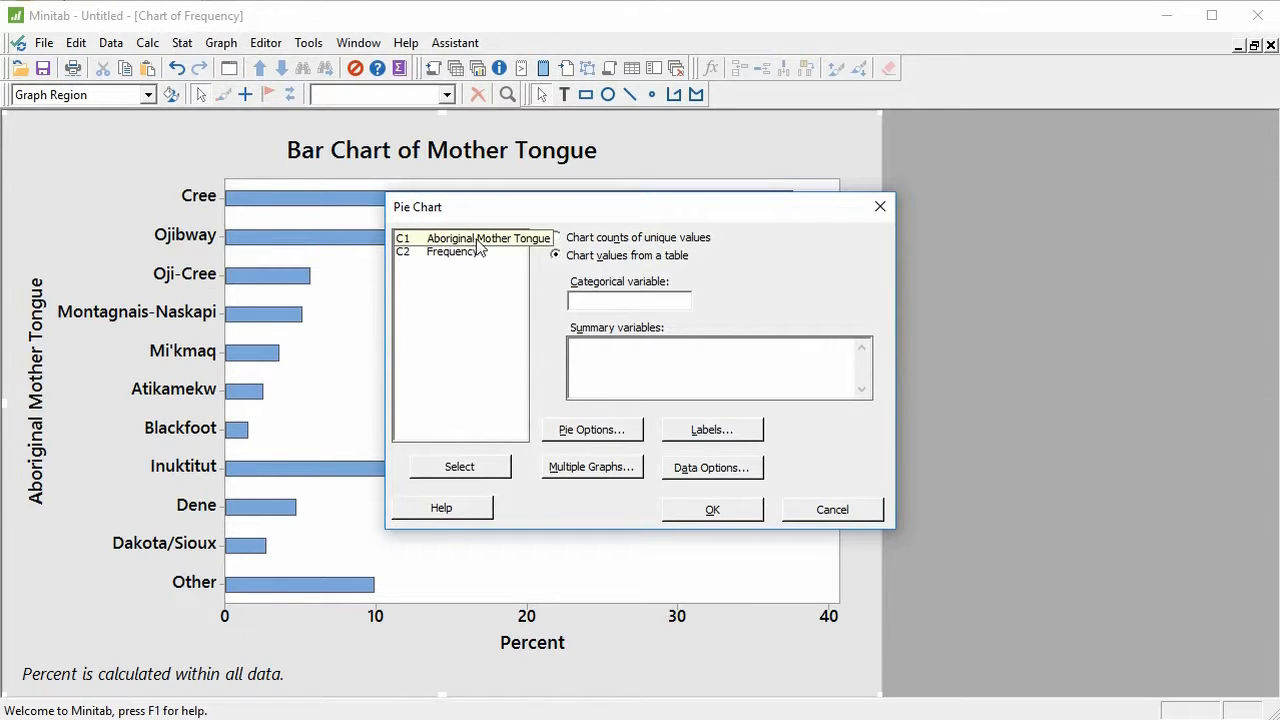
click(488, 468)
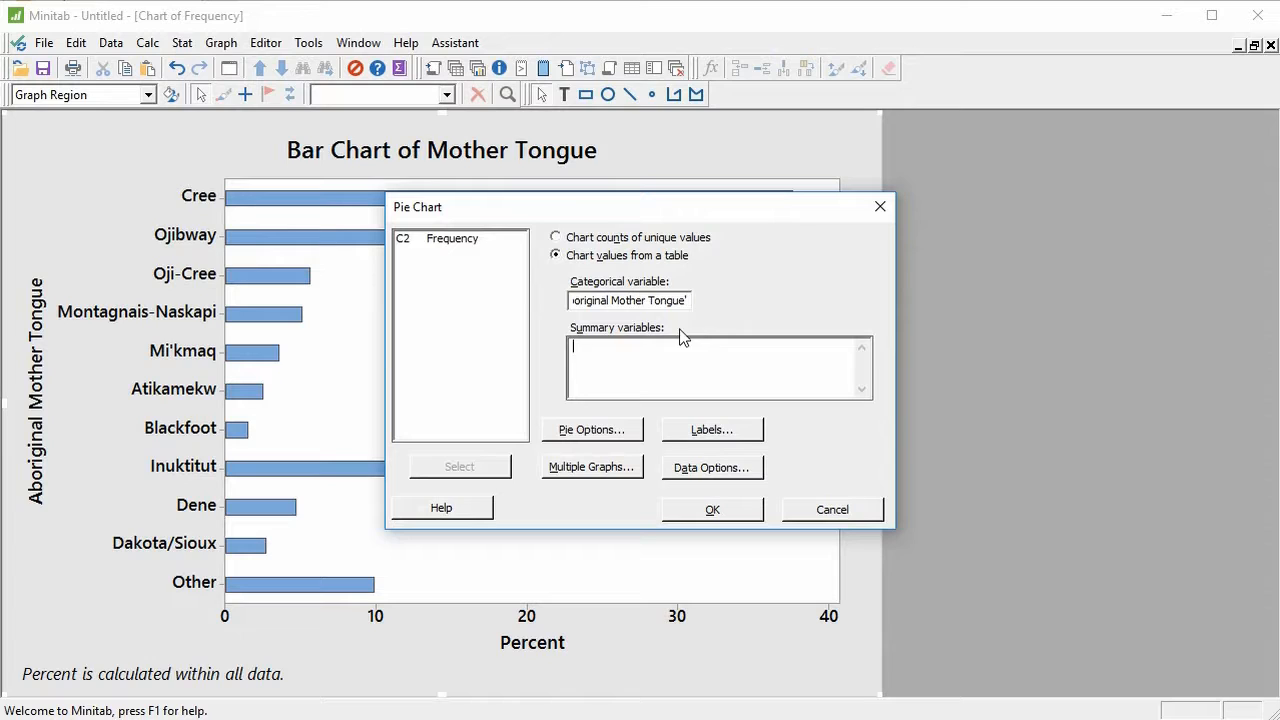
click(442, 240)
click(459, 467)
click(722, 510)
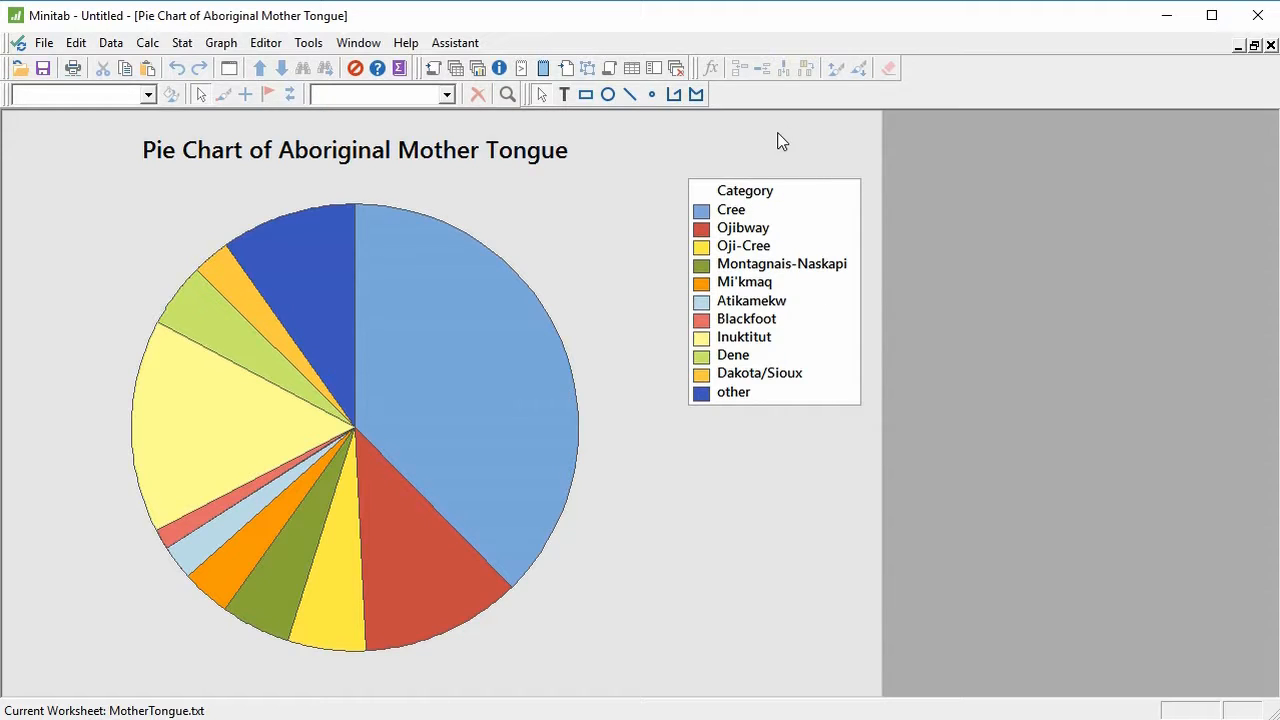
Change the pie chart's legend heading from "Category" to "Mother Tongue" and deselect the legend.
click(766, 198)
click(762, 197)
double_click(762, 197)
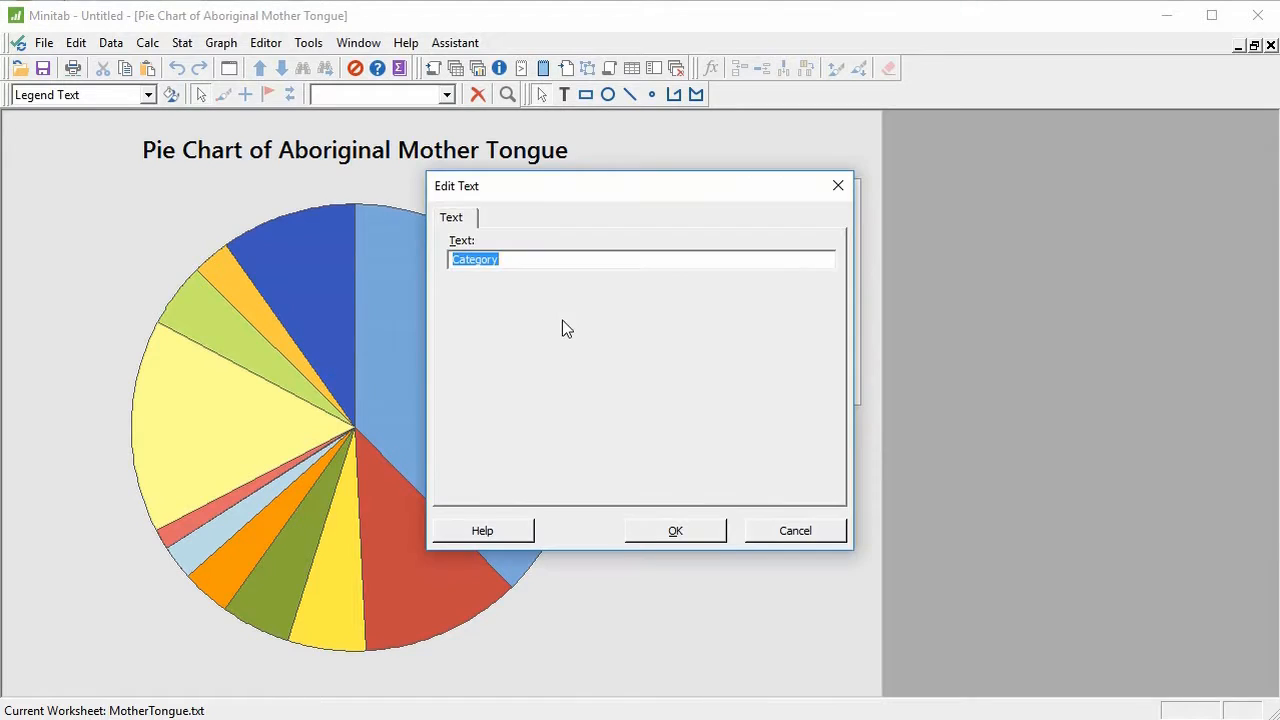
text(Mother Tongue)
key(Return)
click(549, 259)
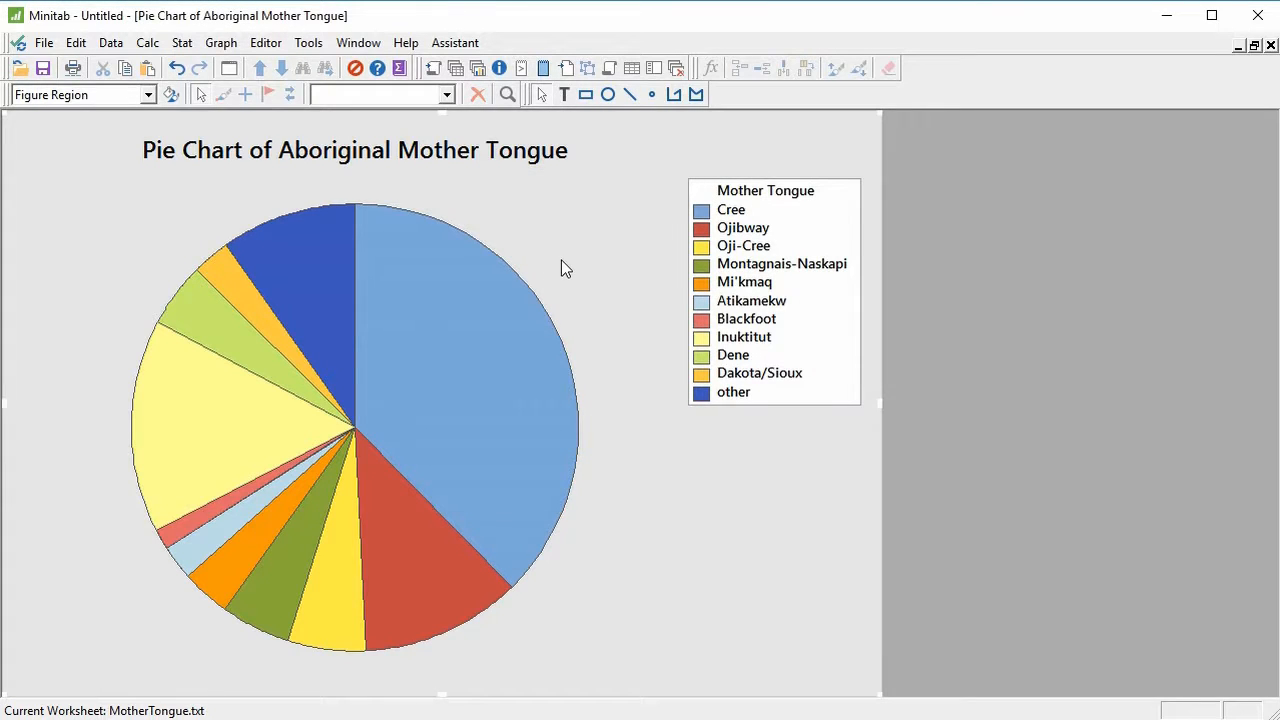